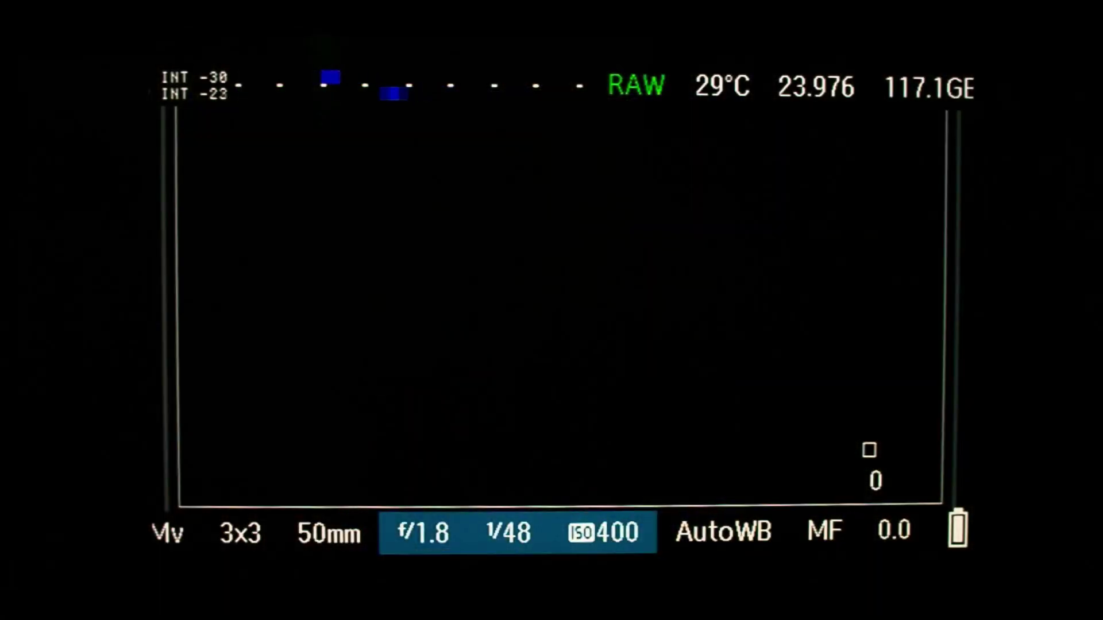
Open the Modules list showing crop_rec, lua, mlv_lite, mlv_snd and sd_uhs loaded OK
{"action": "key", "text": "Delete"}
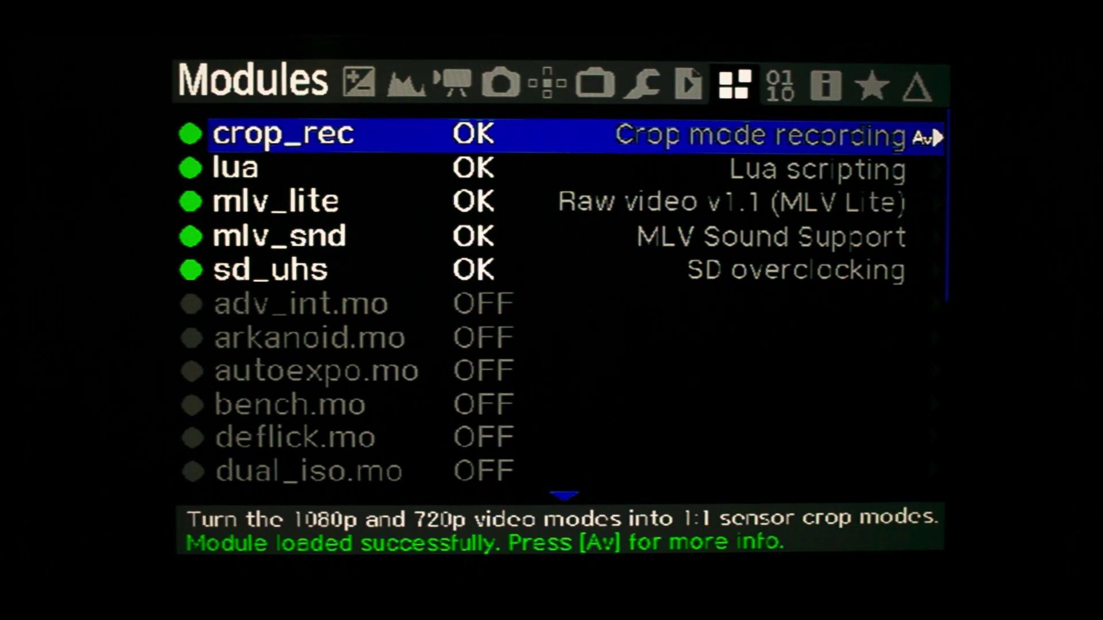
Read the crop_rec module description, then scroll down past lua
{"action": "key", "text": "a"}
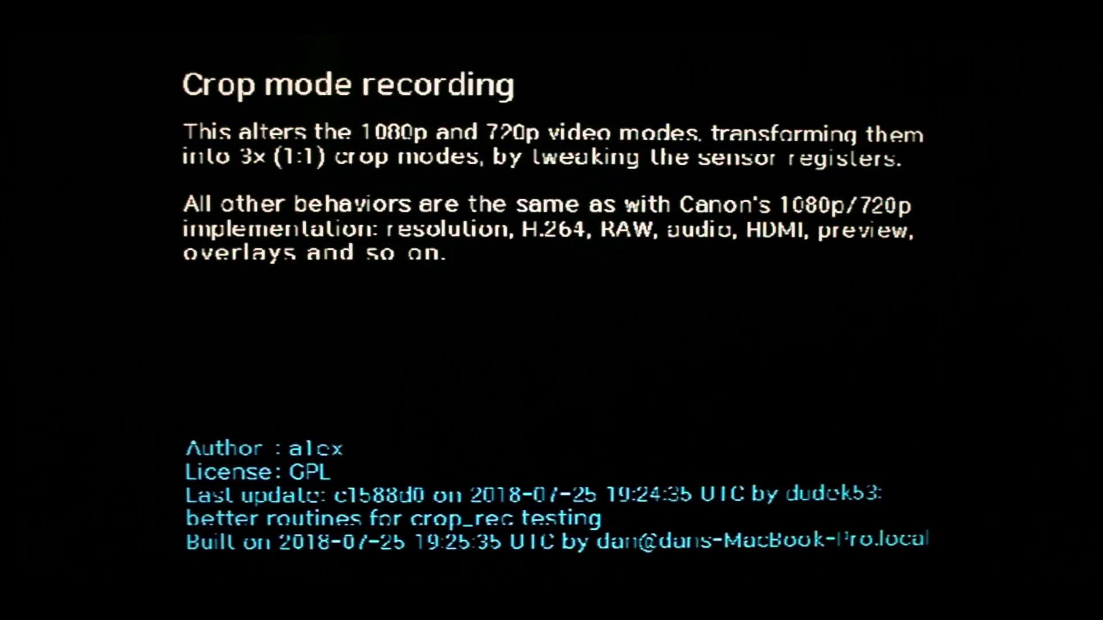
{"action": "key", "text": "a"}
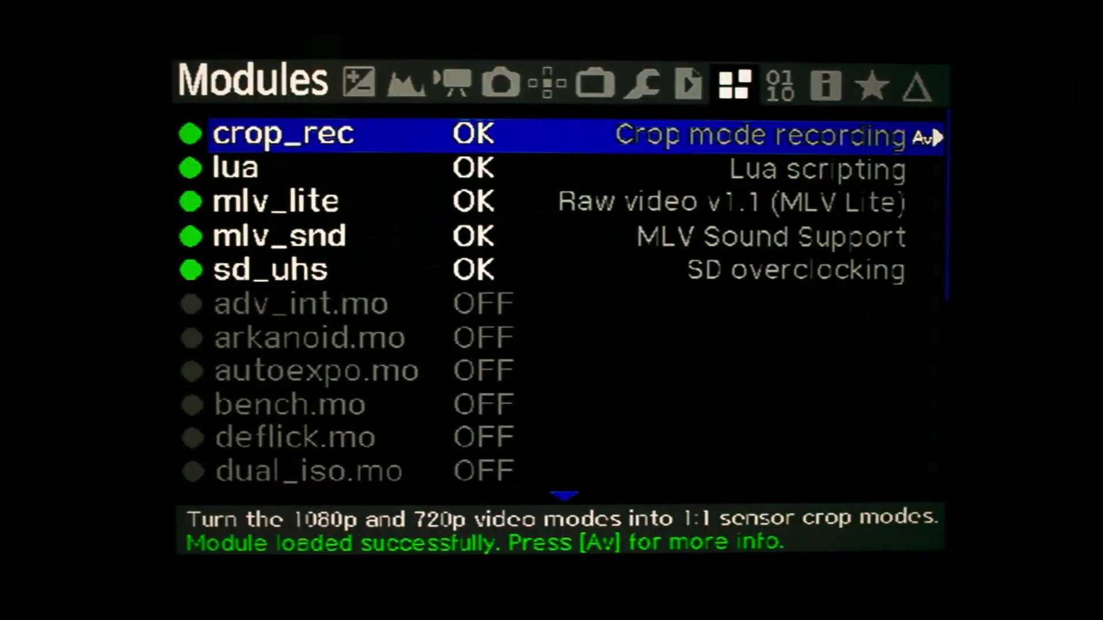
{"action": "key", "text": "Down"}
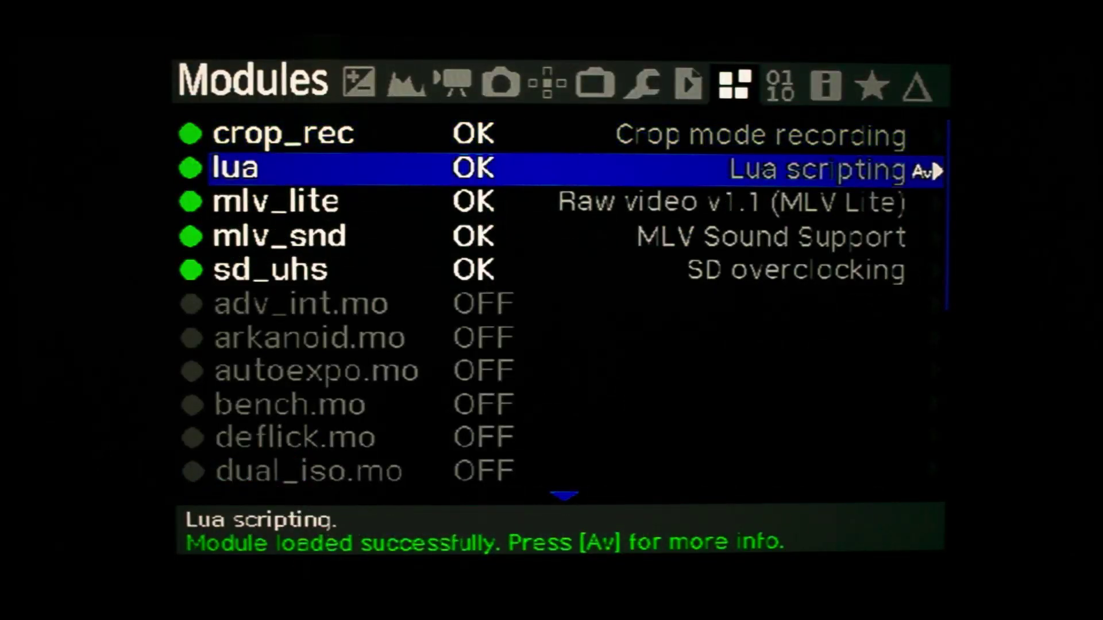
{"action": "key", "text": "Down"}
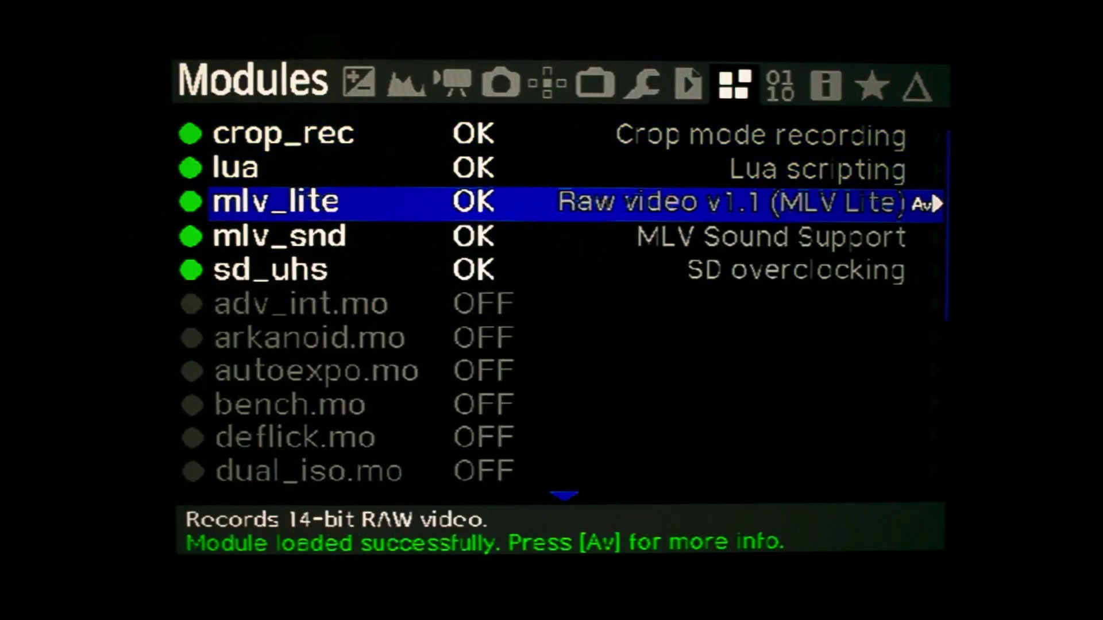
Read the mlv_lite (Raw video v1.1) description and scroll past mlv_snd and sd_uhs
{"action": "key", "text": "a"}
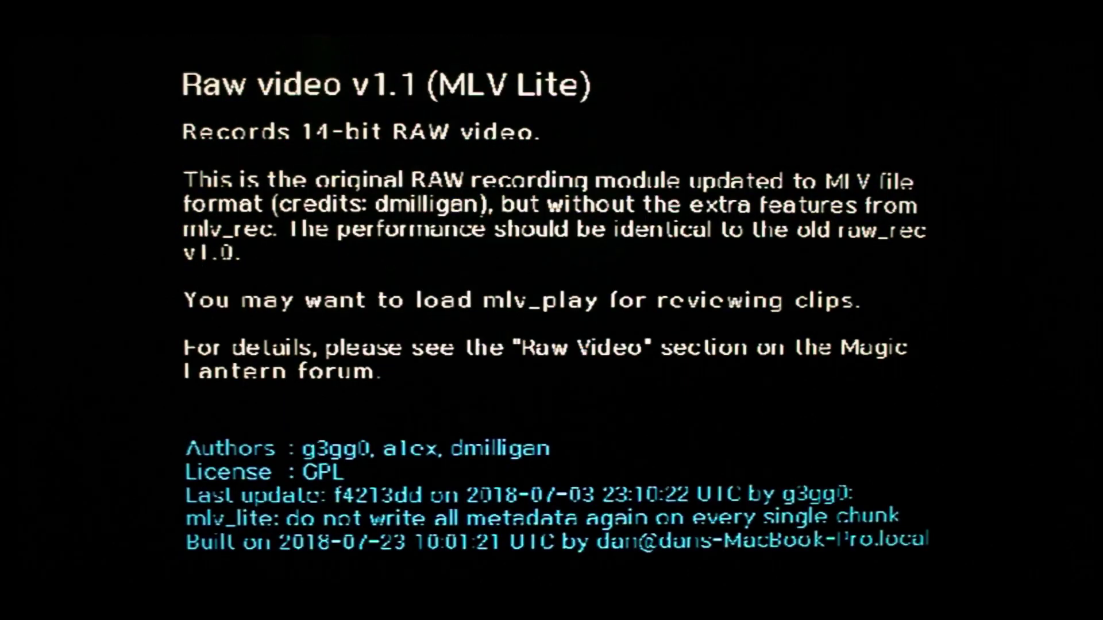
{"action": "key", "text": "a"}
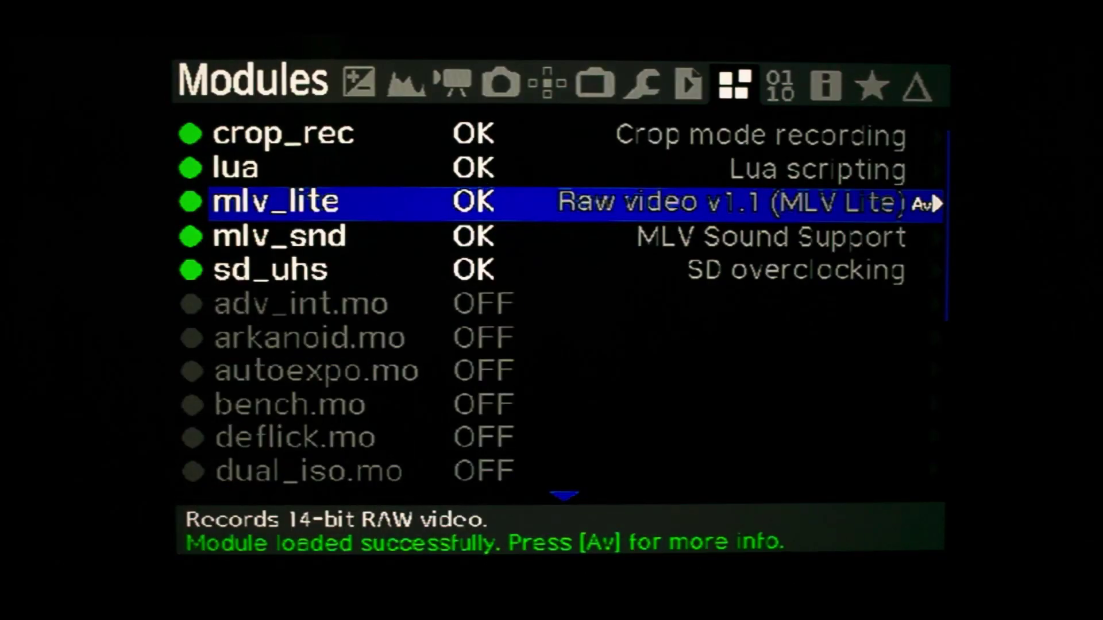
{"action": "key", "text": "Down"}
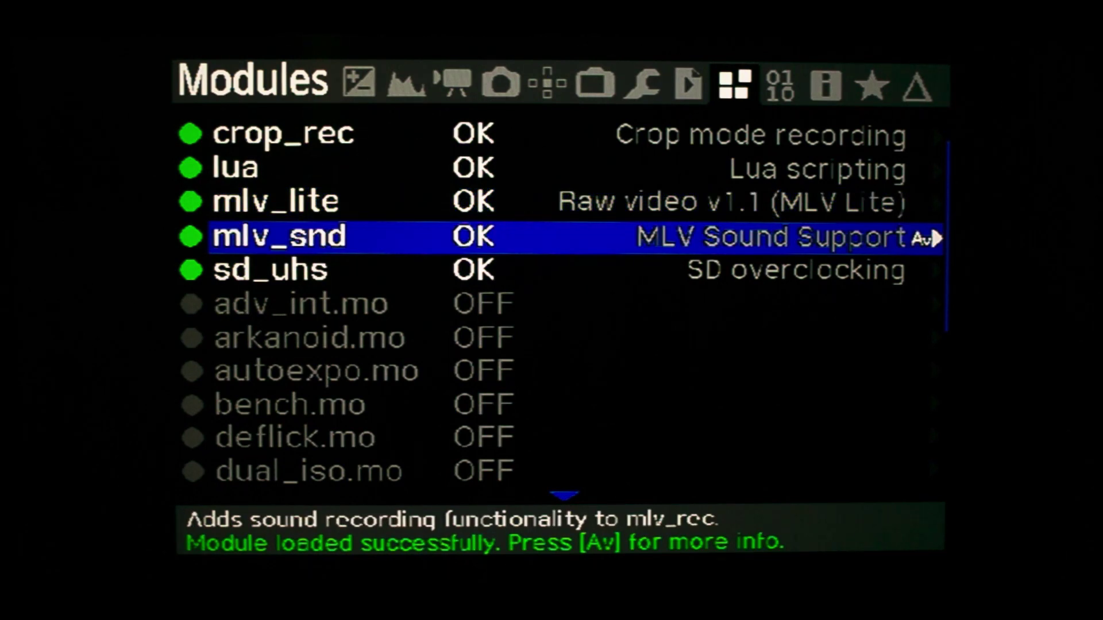
{"action": "key", "text": "Down"}
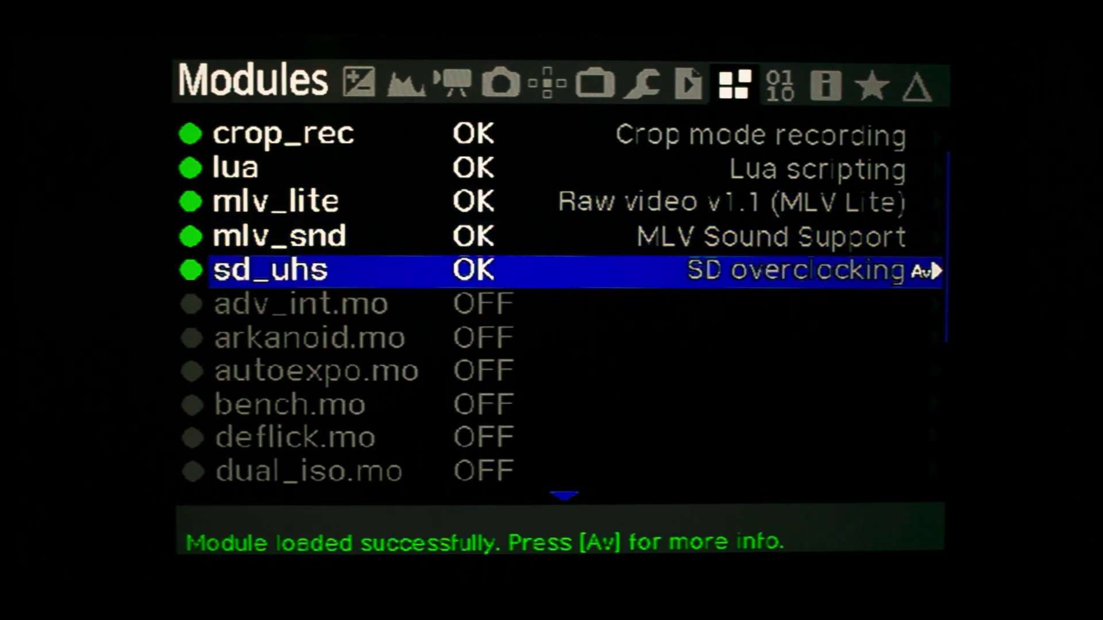
{"action": "key", "text": "Right"}
{"action": "key", "text": "Right"}
{"action": "key", "text": "Right"}
{"action": "key", "text": "Right"}
{"action": "key", "text": "Right"}
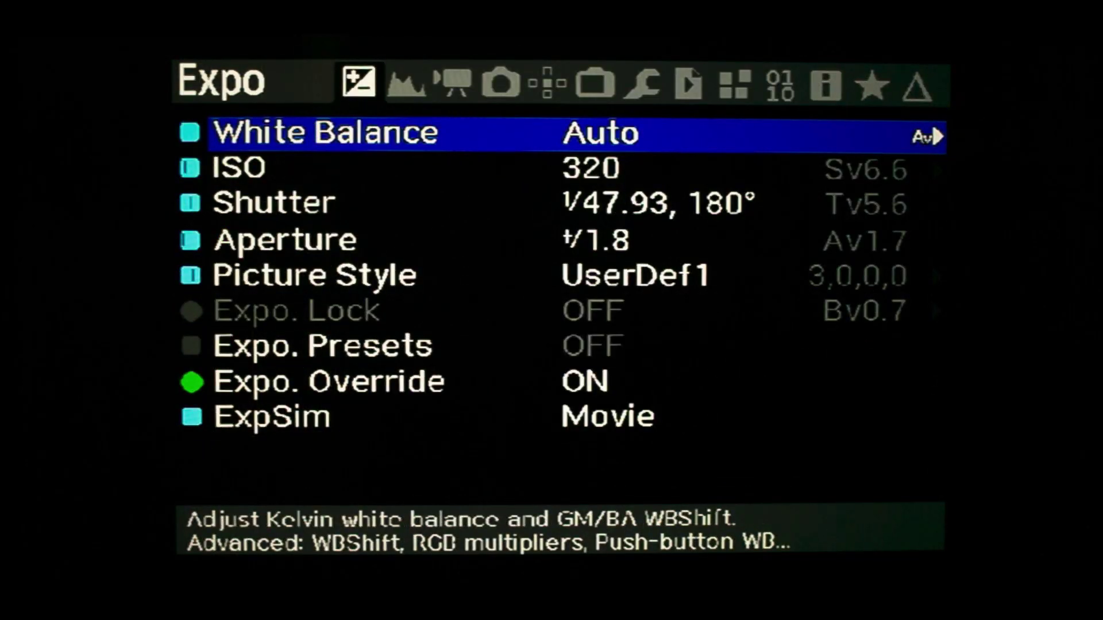
Lower the ISO from 320 to 100
{"action": "key", "text": "Down"}
{"action": "key", "text": "Return"}
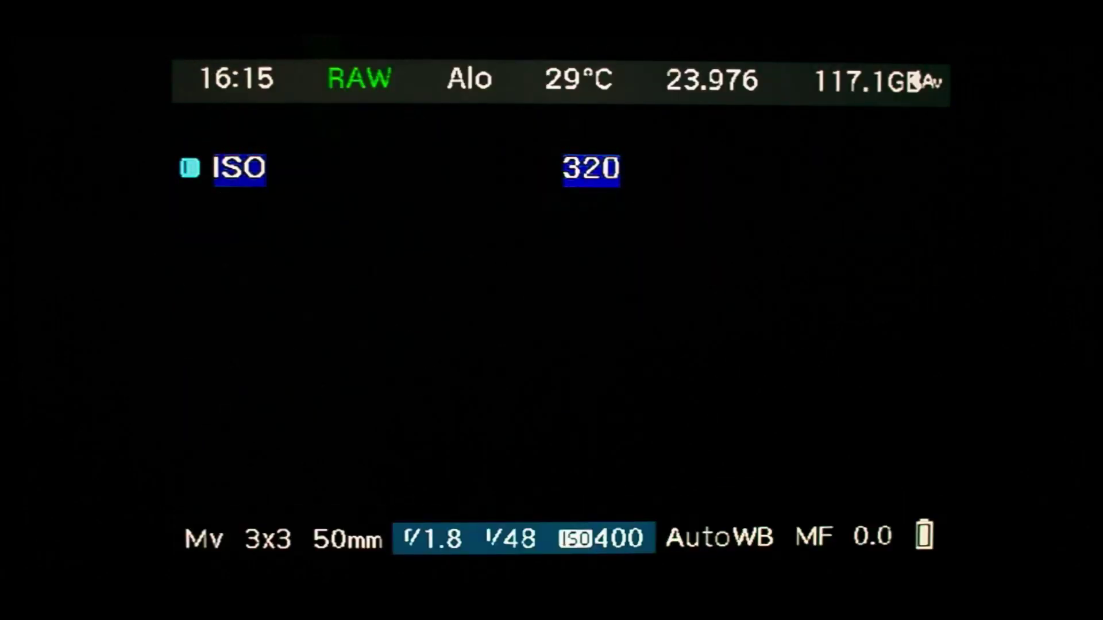
{"action": "key", "text": "Left"}
{"action": "key", "text": "Left"}
{"action": "key", "text": "Left"}
{"action": "key", "text": "Left"}
{"action": "key", "text": "Left"}
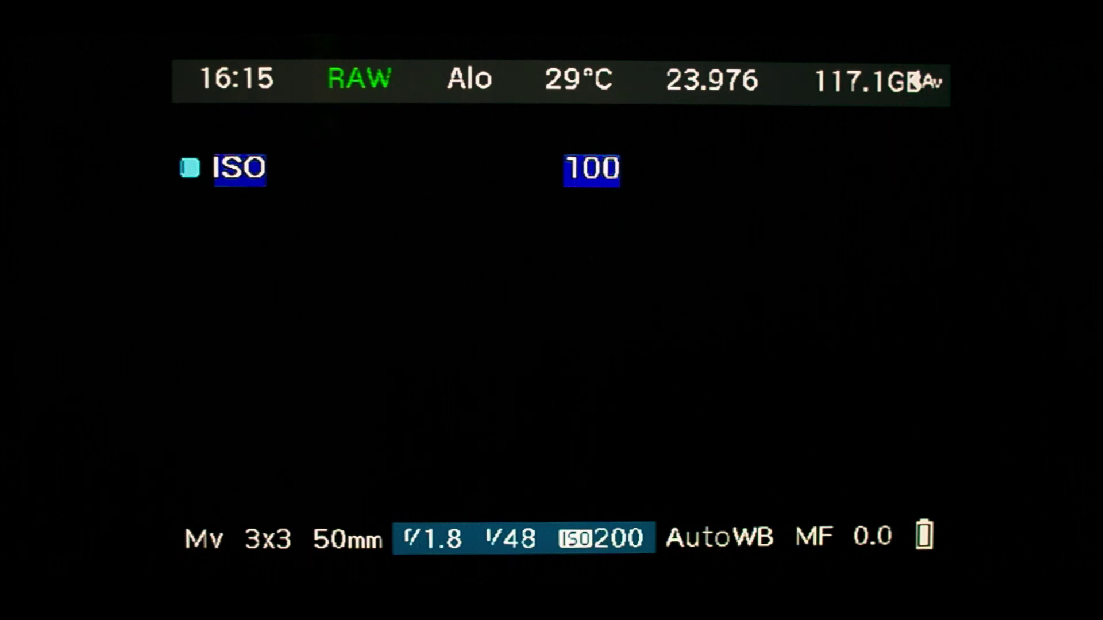
{"action": "key", "text": "Return"}
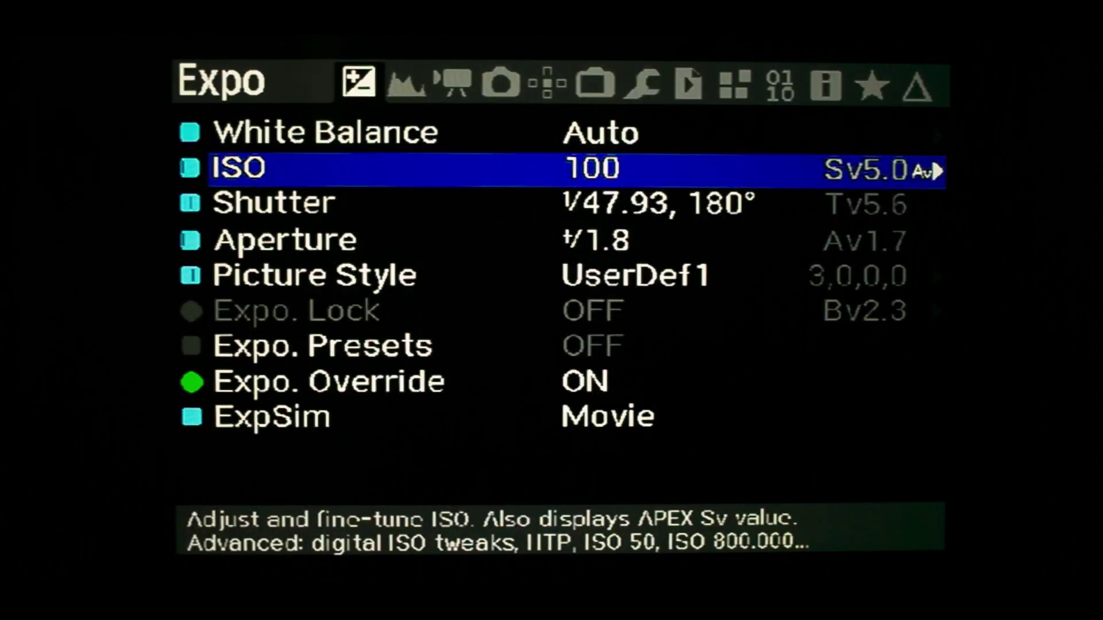
Browse the Shutter, Aperture and Picture Style settings
{"action": "key", "text": "Down"}
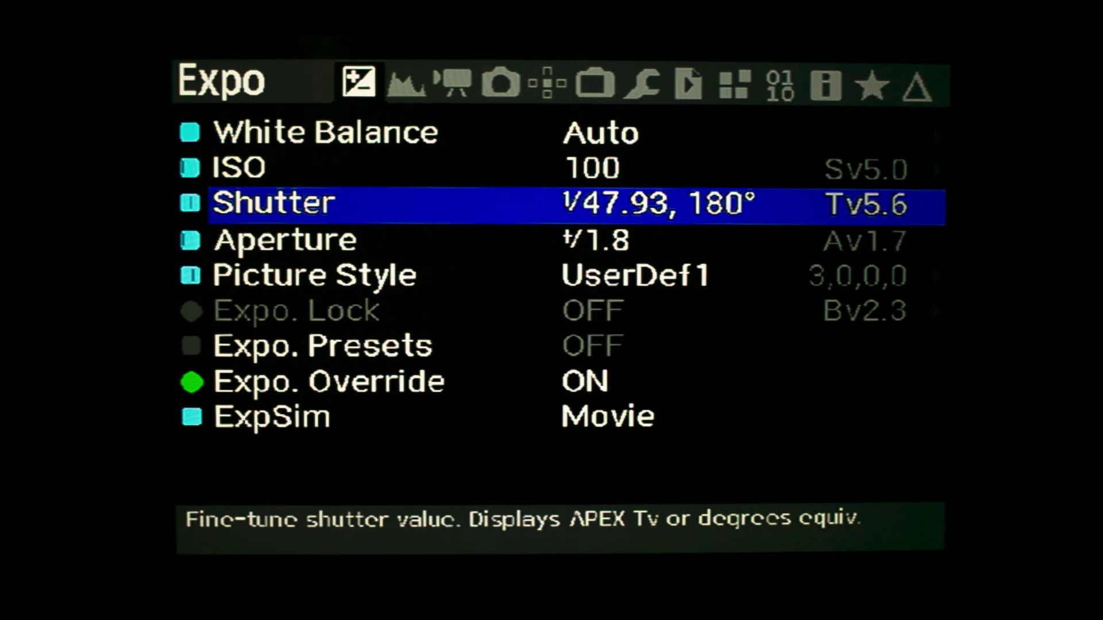
{"action": "key", "text": "Down"}
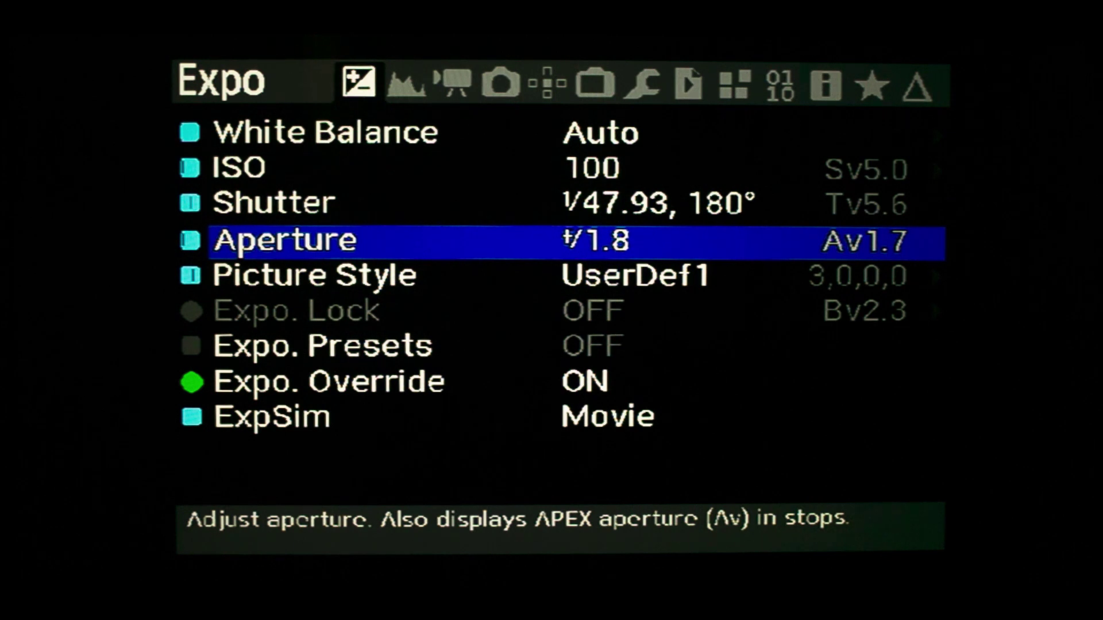
{"action": "key", "text": "Down"}
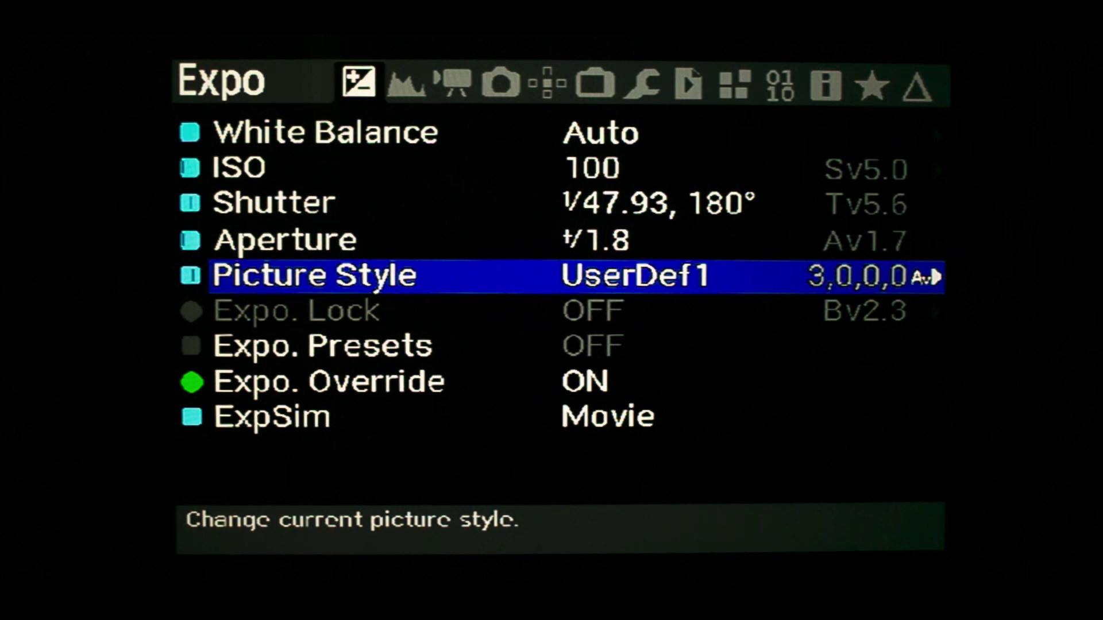
{"action": "key", "text": "Right"}
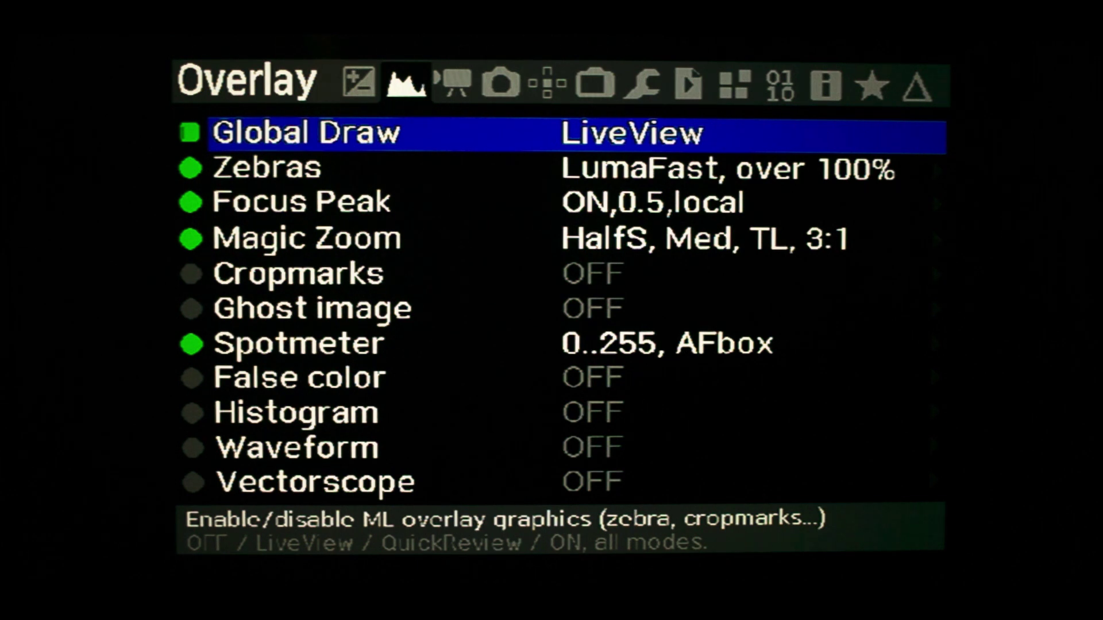
Move past Zebras and inspect the Focus Peak detail options
{"action": "key", "text": "Down"}
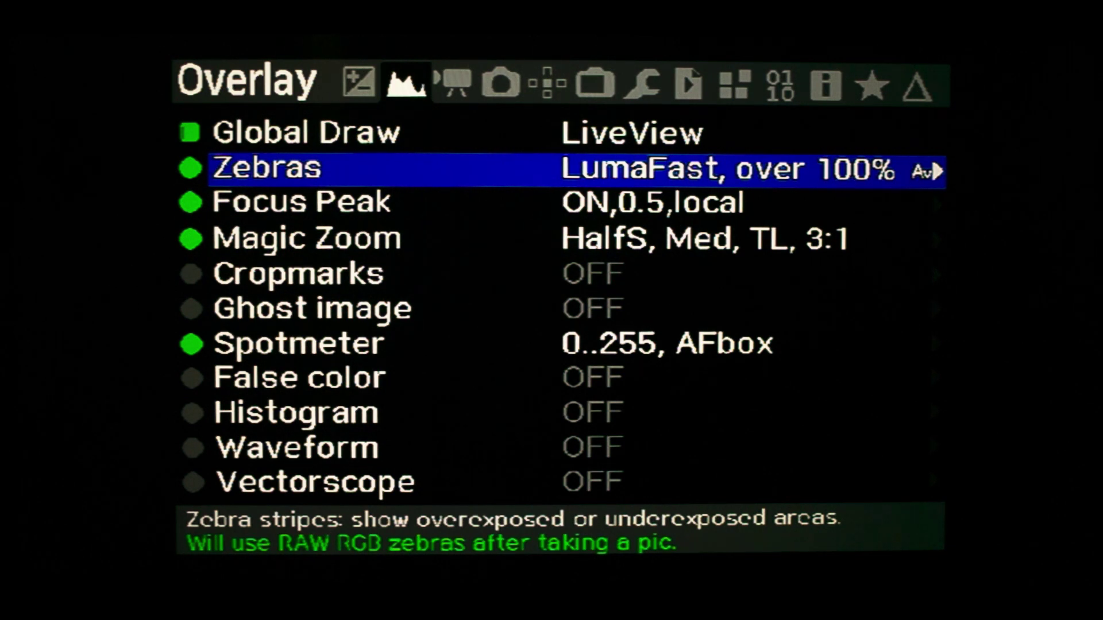
{"action": "key", "text": "Down"}
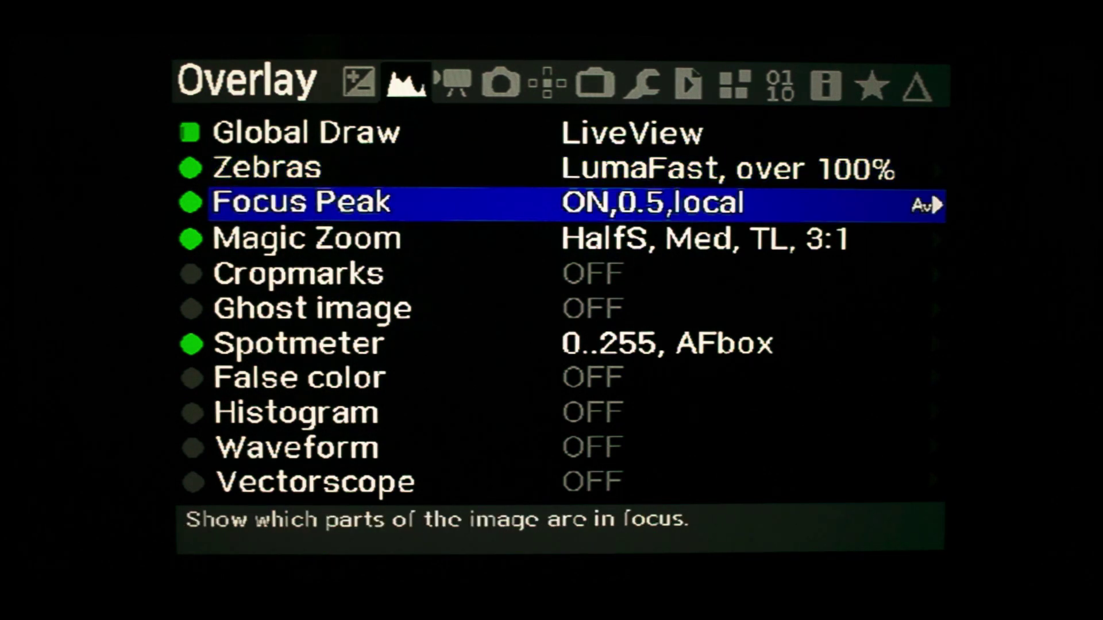
{"action": "key", "text": "q"}
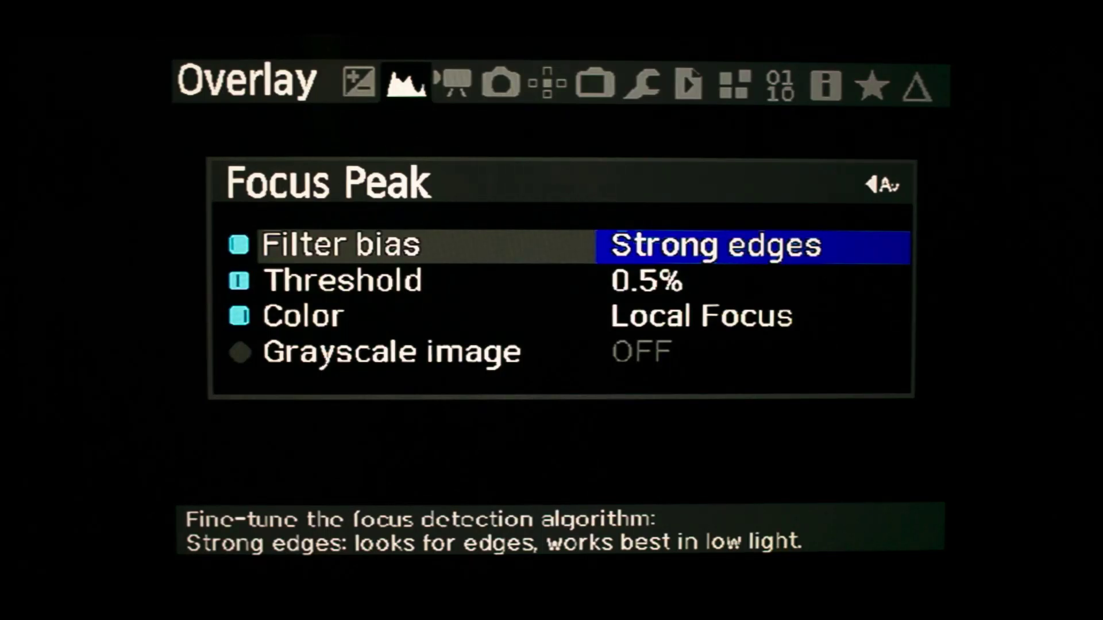
{"action": "key", "text": "q"}
Inspect the Magic Zoom and Spotmeter detail options
{"action": "key", "text": "Down"}
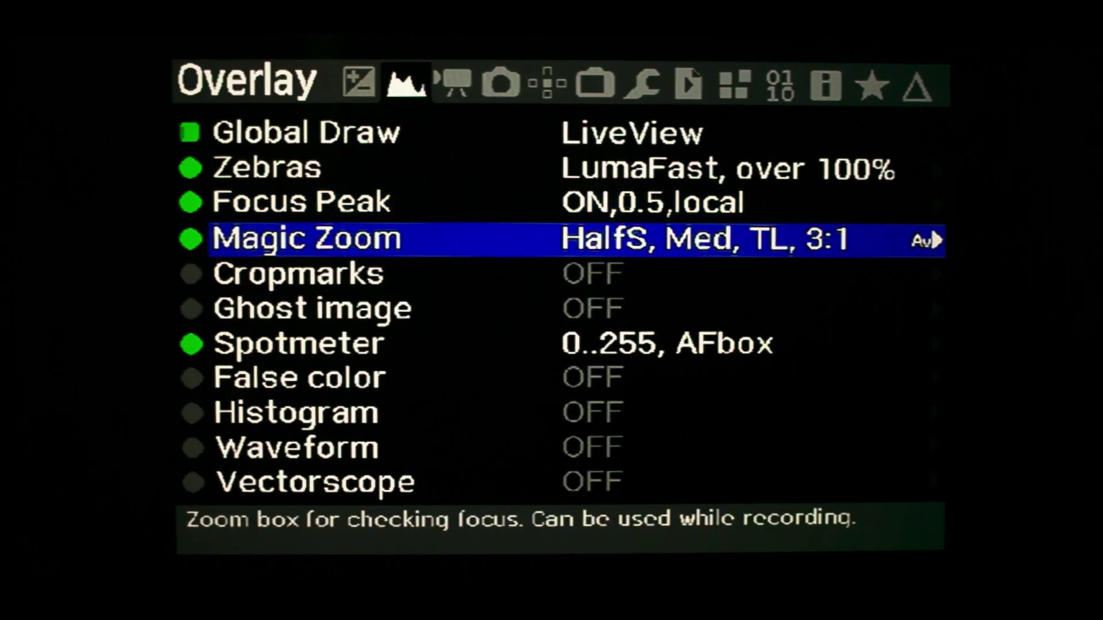
{"action": "key", "text": "q"}
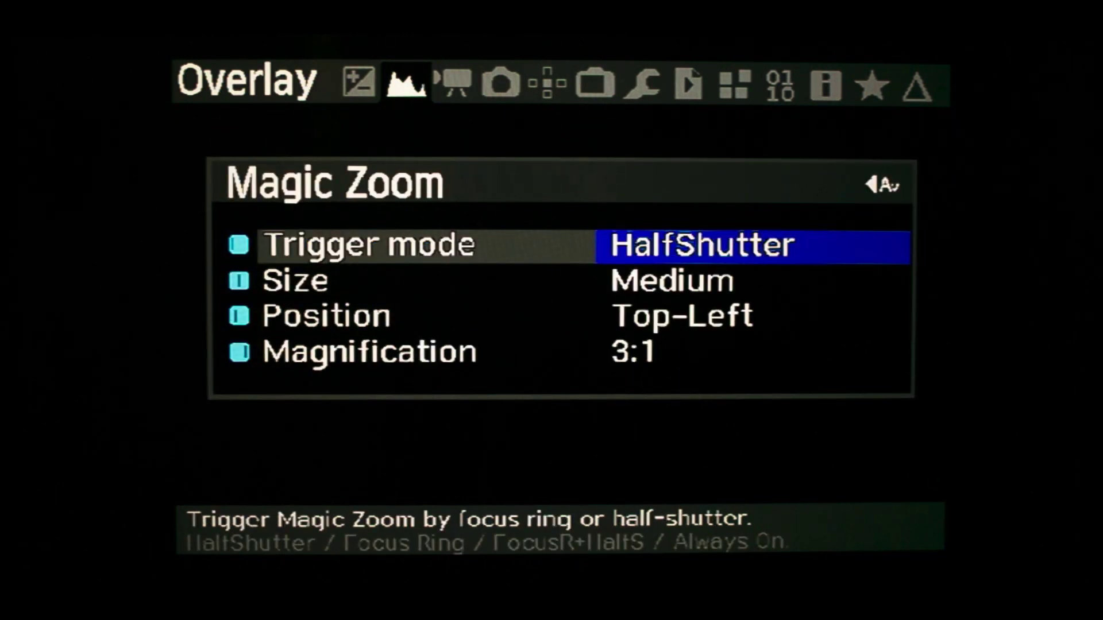
{"action": "key", "text": "q"}
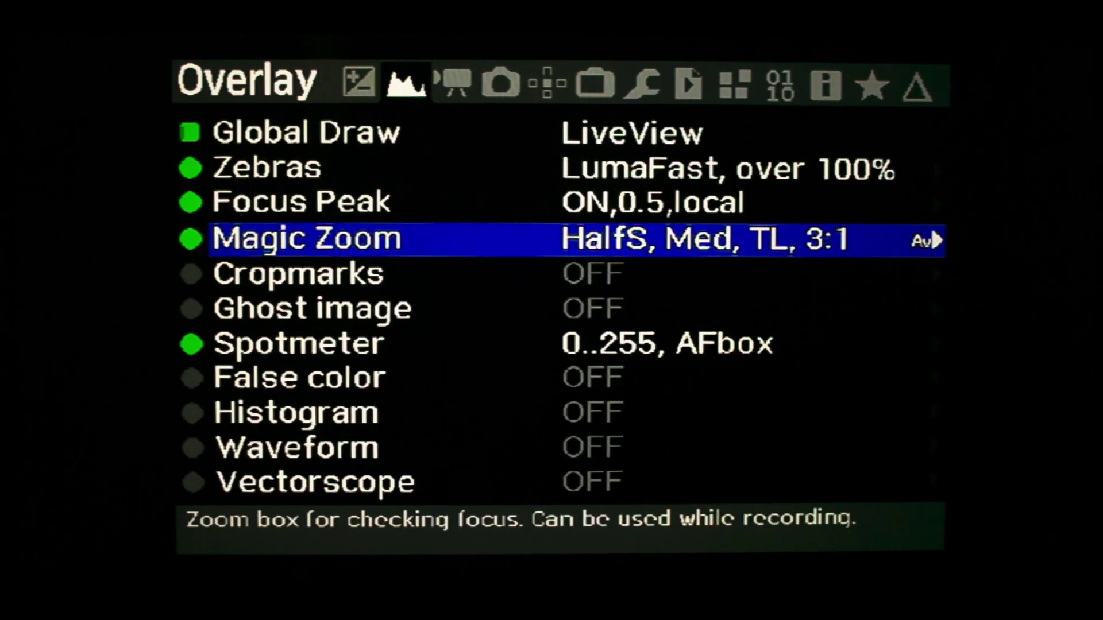
{"action": "key", "text": "Down"}
{"action": "key", "text": "Down"}
{"action": "key", "text": "Down"}
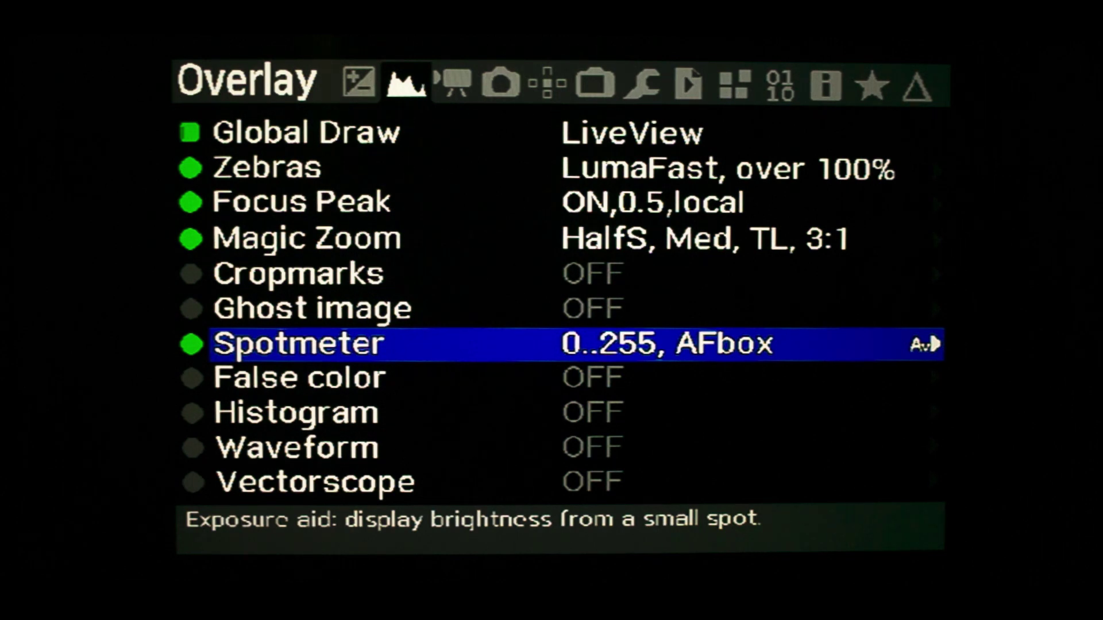
{"action": "key", "text": "q"}
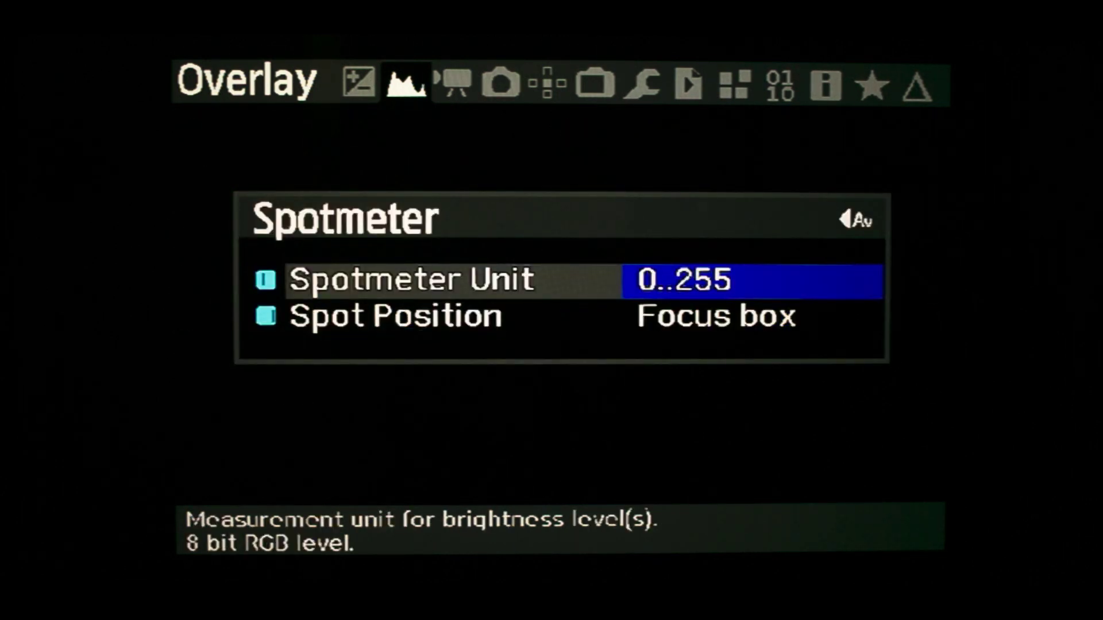
{"action": "key", "text": "q"}
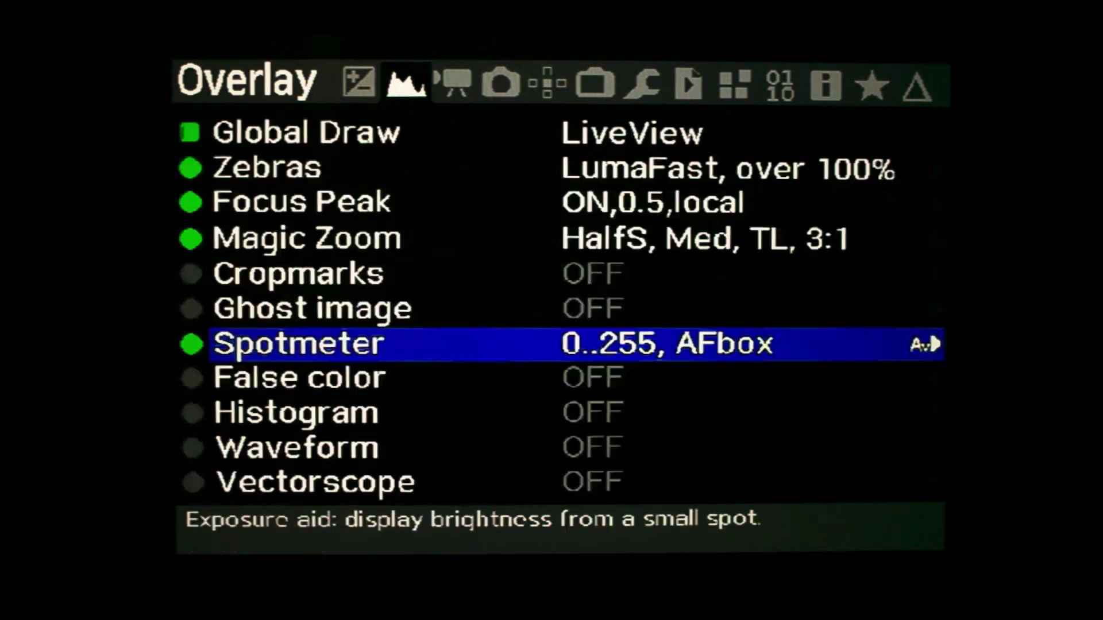
{"action": "key", "text": "Right"}
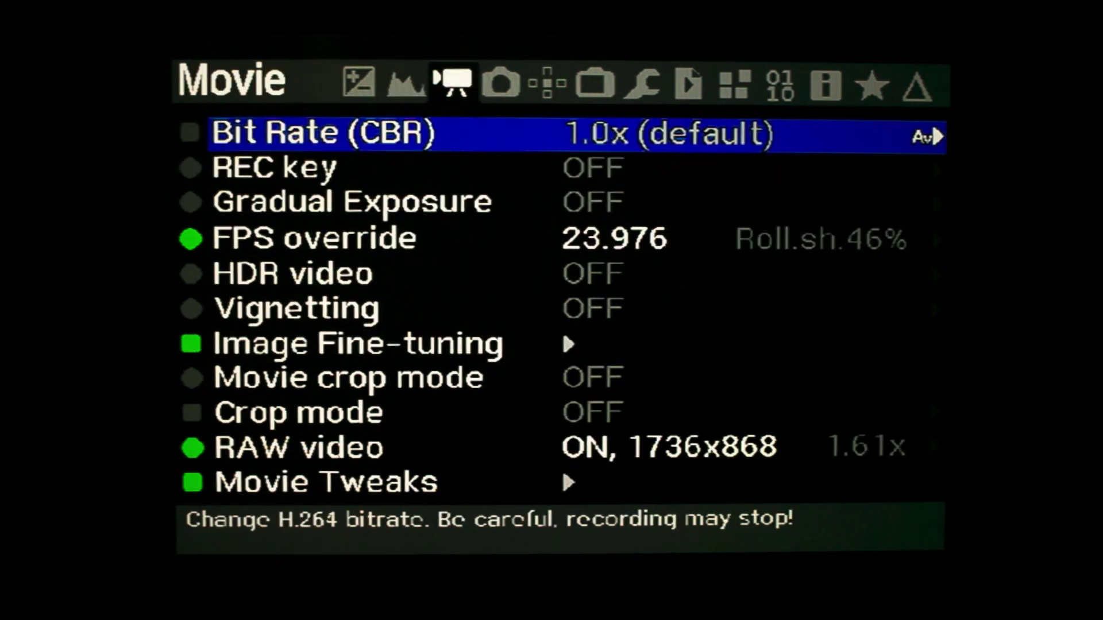
{"action": "key", "text": "q"}
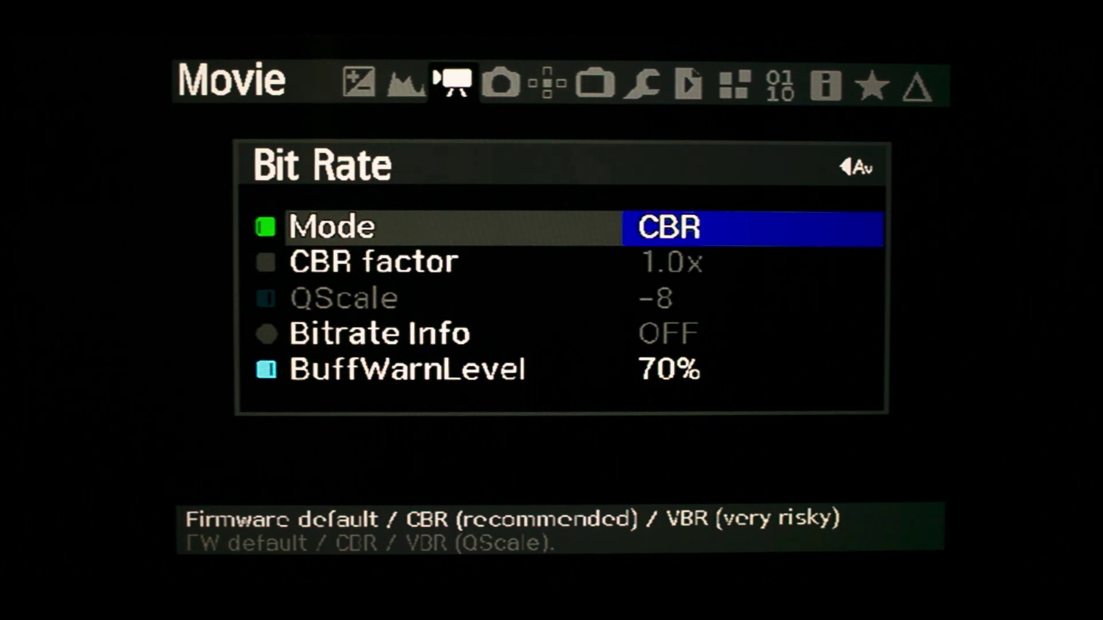
{"action": "key", "text": "q"}
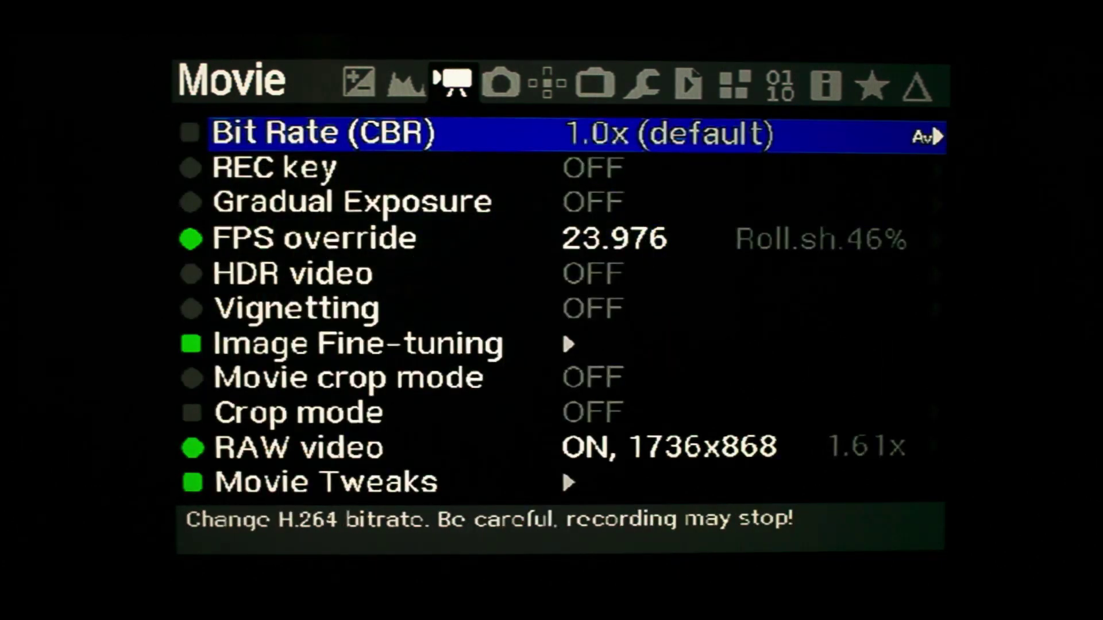
{"action": "key", "text": "Down"}
{"action": "key", "text": "Down"}
{"action": "key", "text": "Down"}
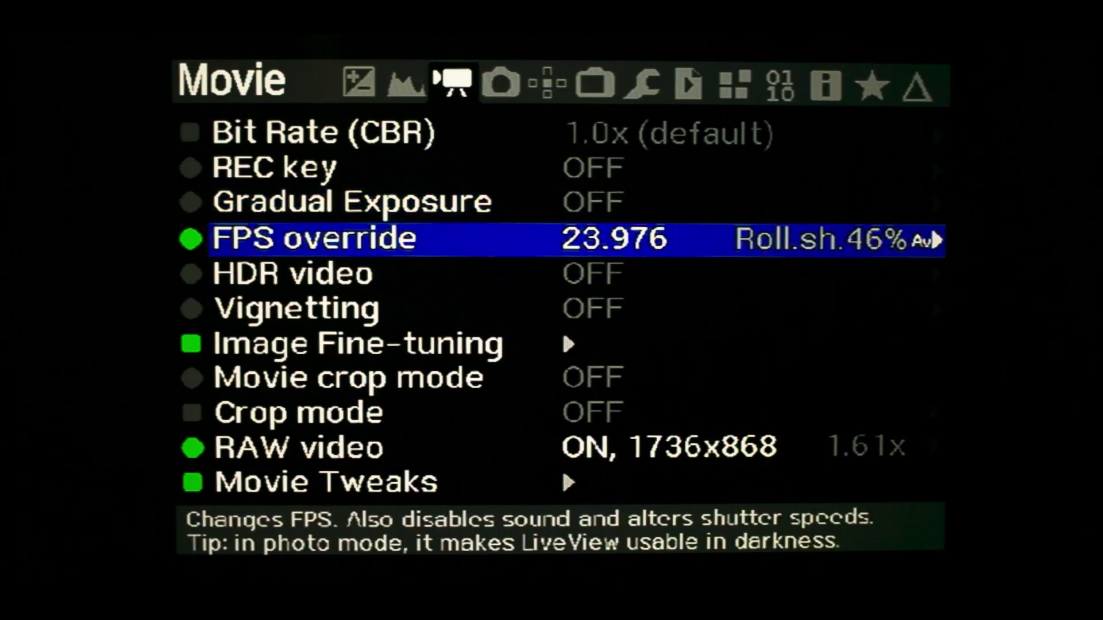
{"action": "key", "text": "q"}
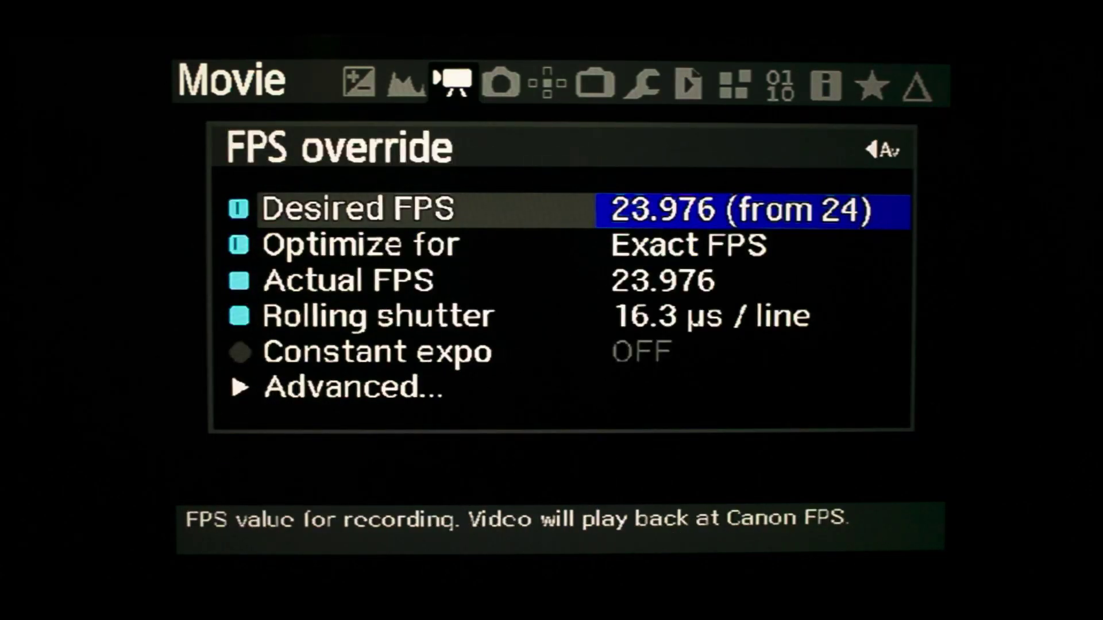
{"action": "key", "text": "Down"}
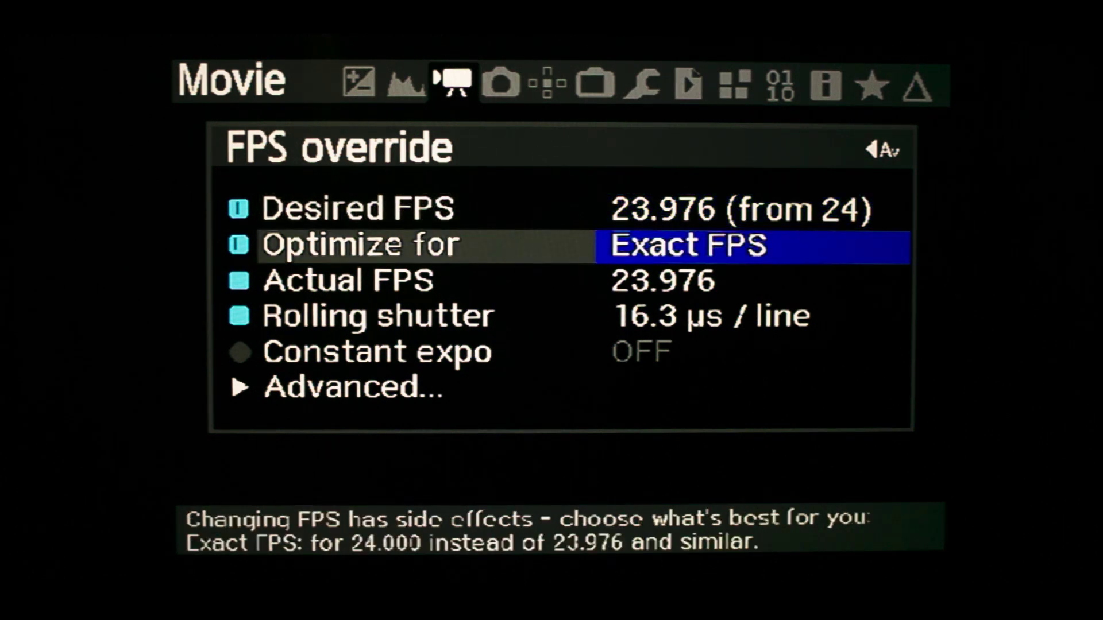
{"action": "key", "text": "Down"}
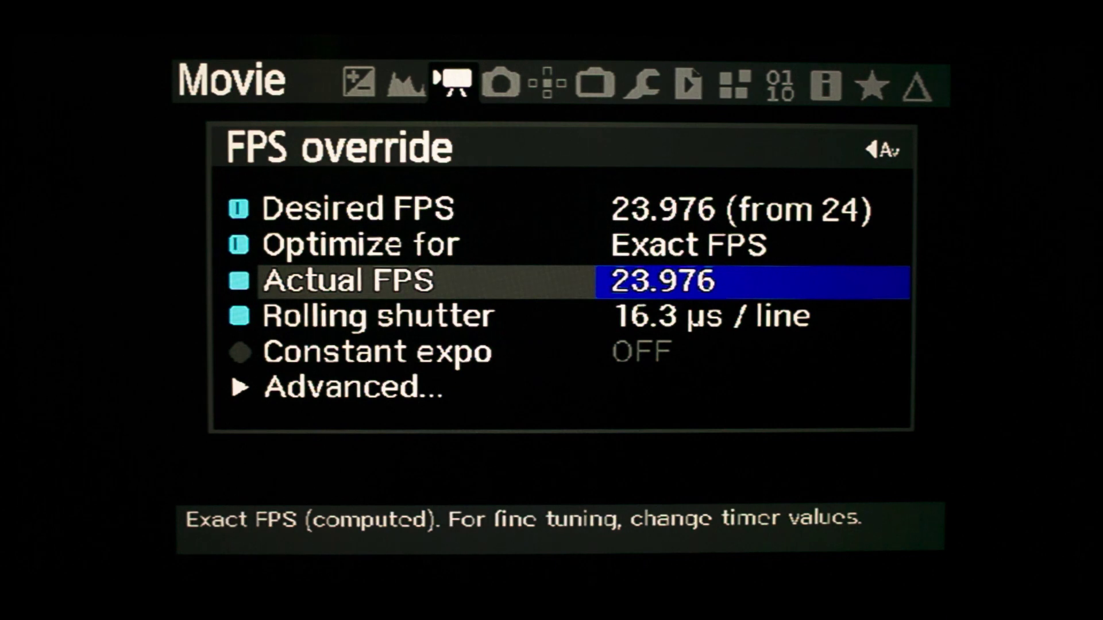
{"action": "key", "text": "Escape"}
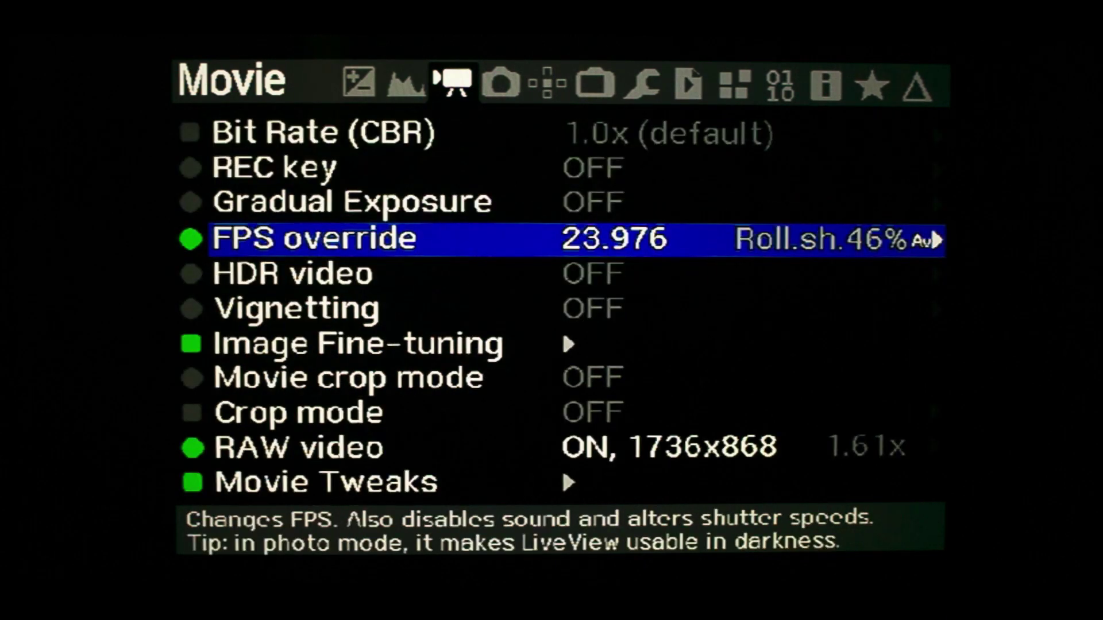
{"action": "key", "text": "Down"}
{"action": "key", "text": "Down"}
{"action": "key", "text": "Down"}
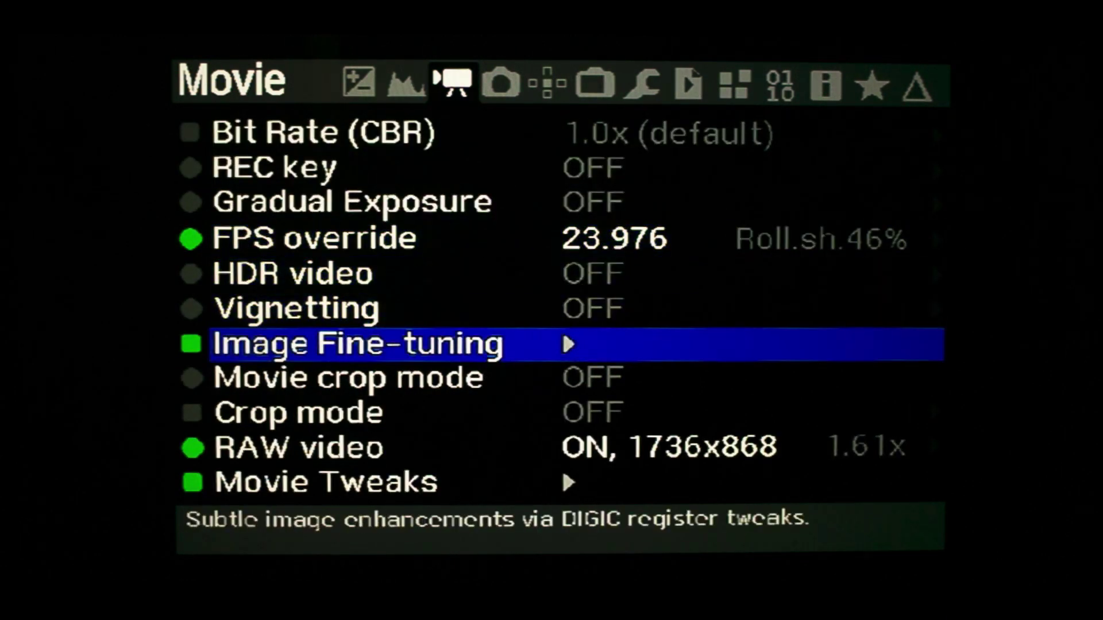
{"action": "key", "text": "Return"}
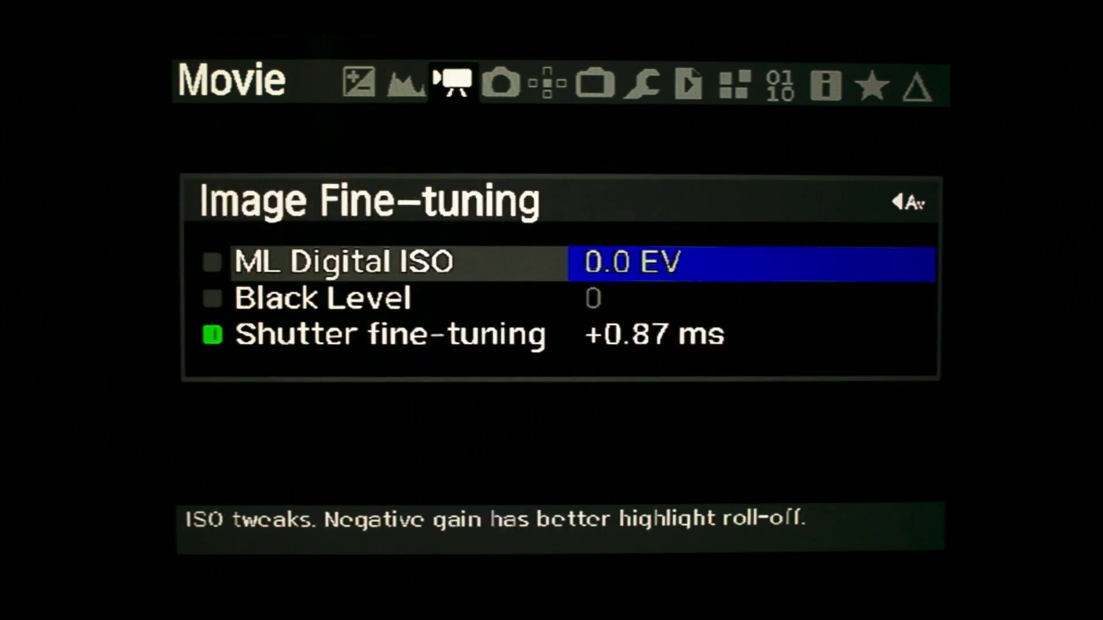
{"action": "key", "text": "Down"}
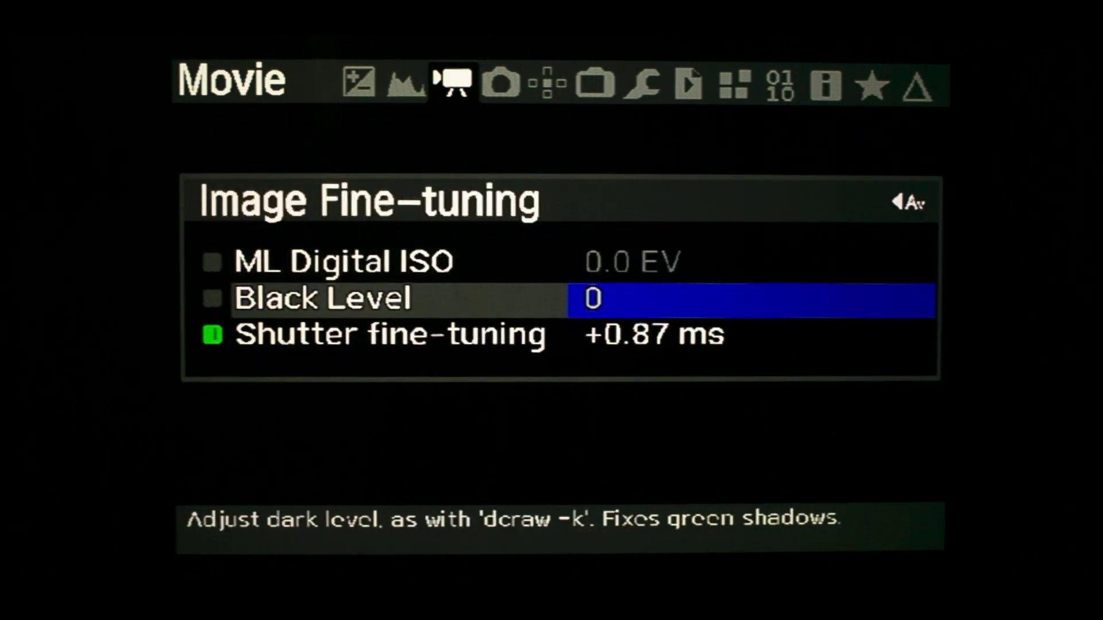
{"action": "key", "text": "Down"}
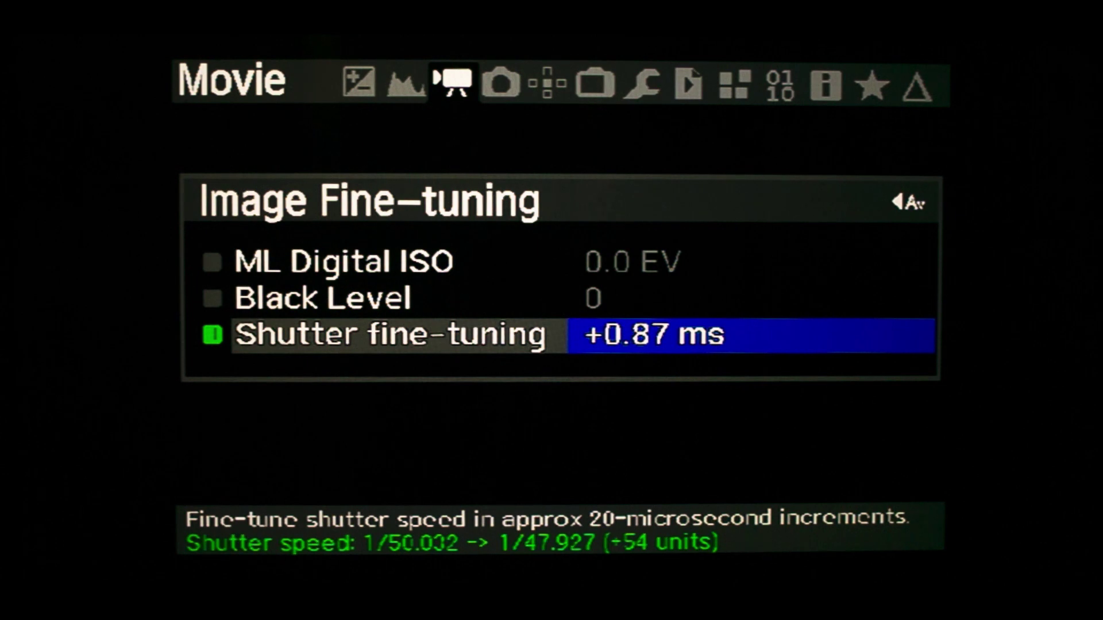
{"action": "key", "text": "Escape"}
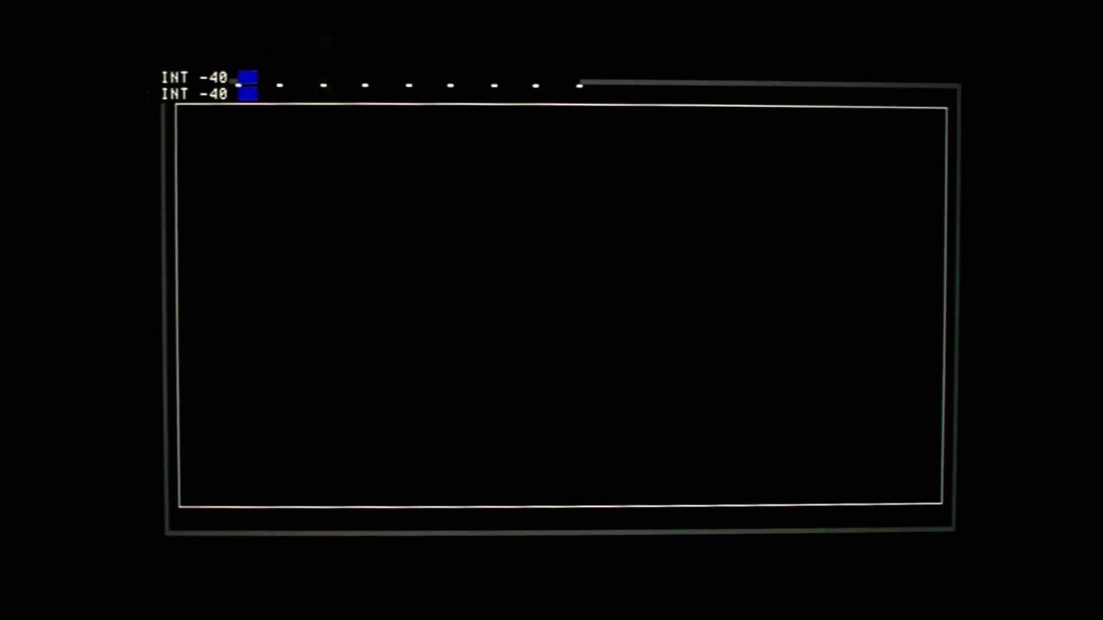
{"action": "key", "text": "Delete"}
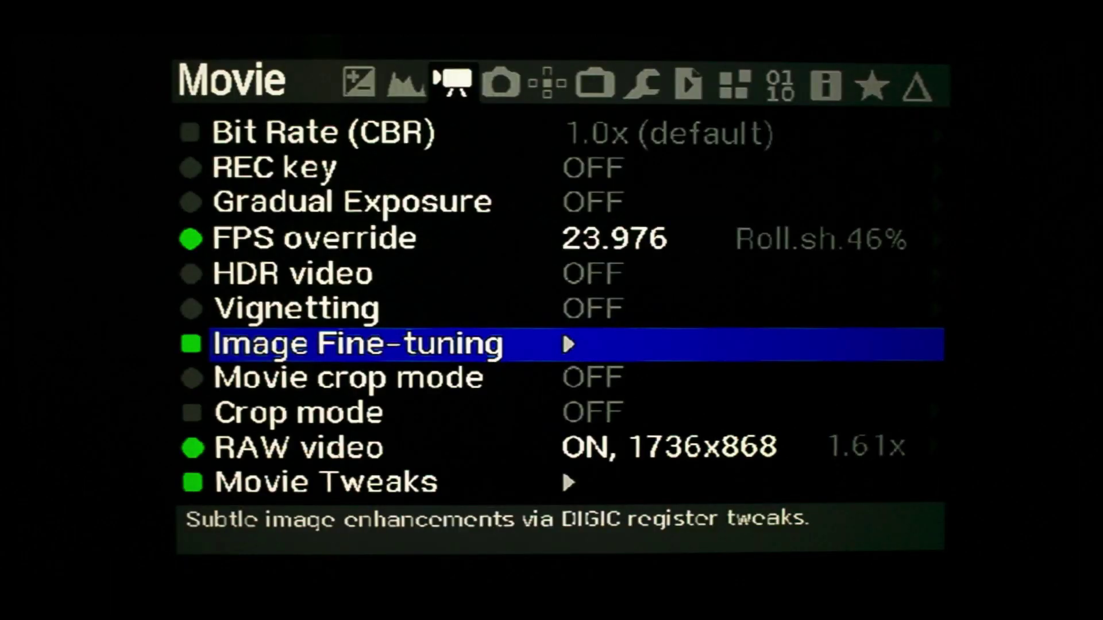
{"action": "key", "text": "Down"}
{"action": "key", "text": "Down"}
{"action": "key", "text": "Down"}
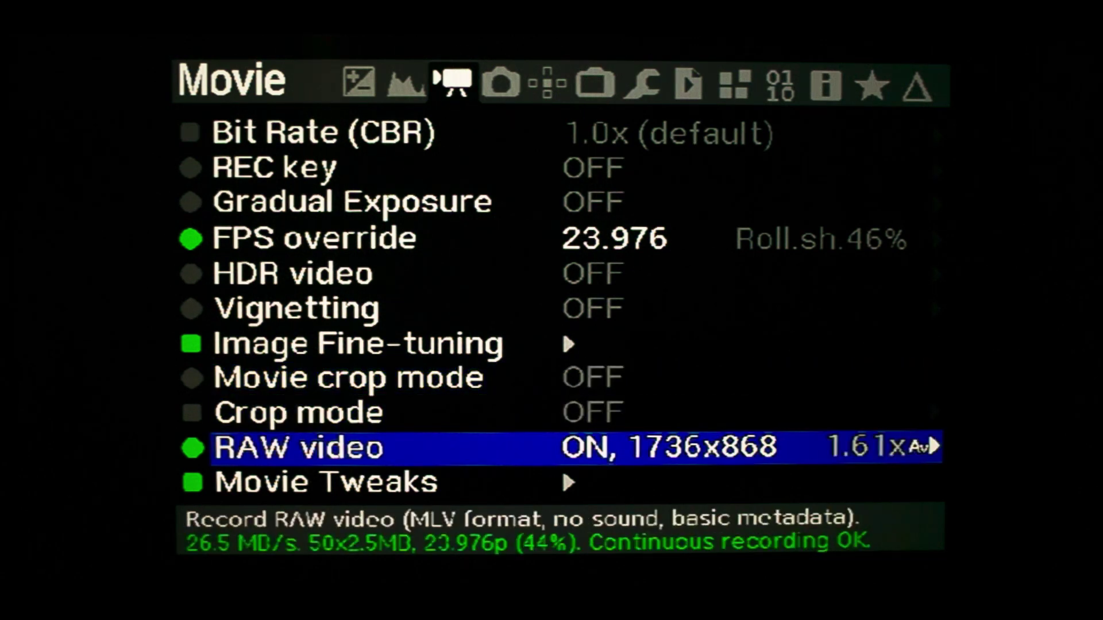
In RAW video, check resolution 1736x868 and aspect ratio, keeping 11-bit lossless data format
{"action": "key", "text": "q"}
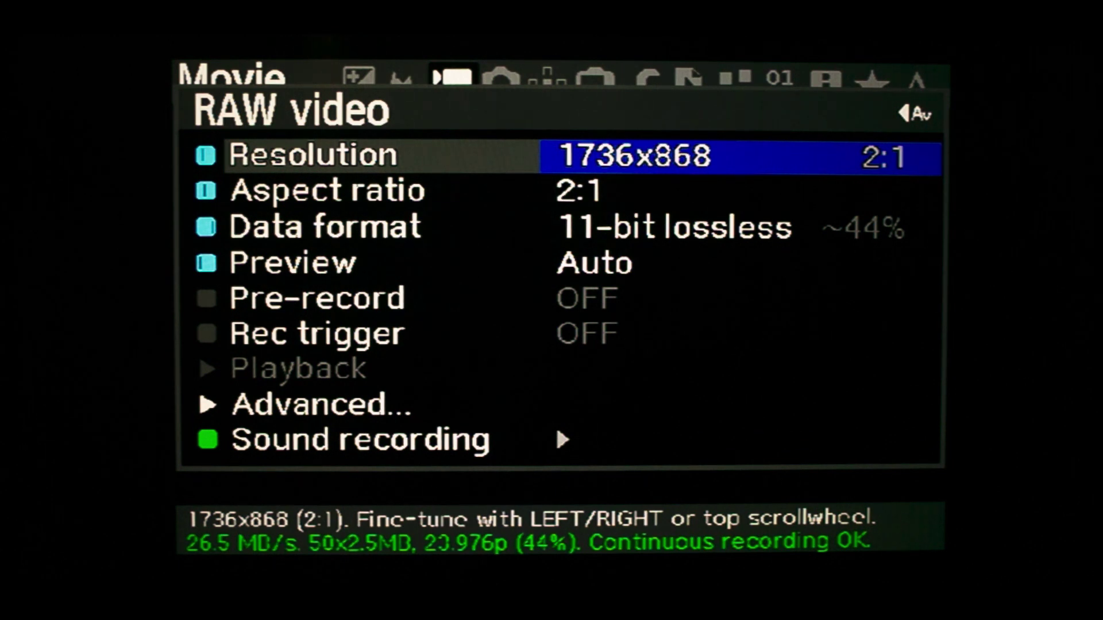
{"action": "key", "text": "Down"}
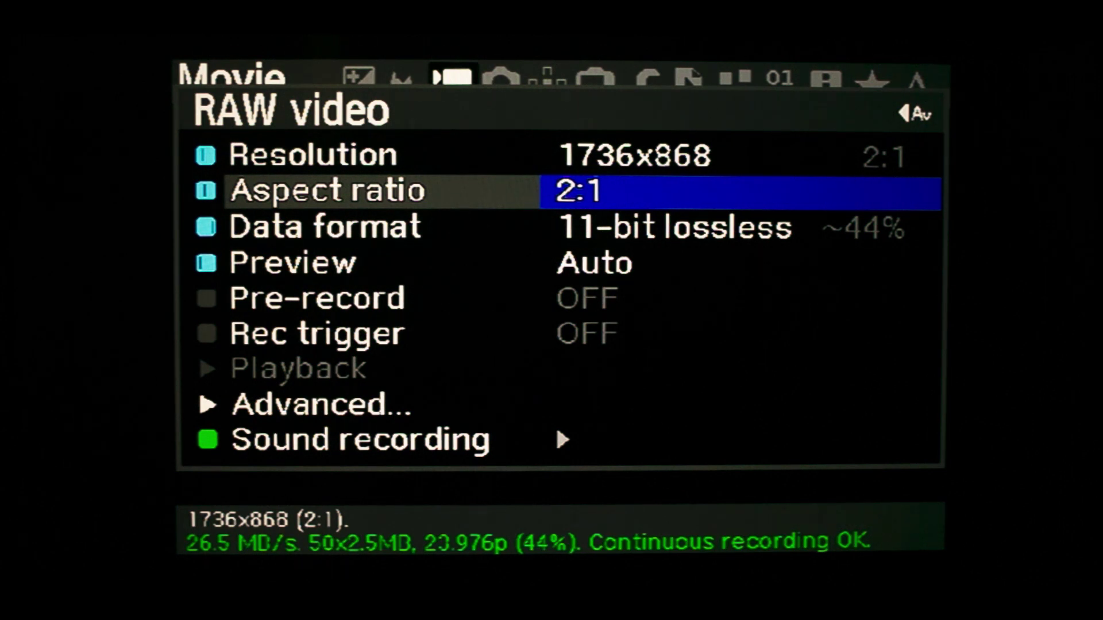
{"action": "key", "text": "Down"}
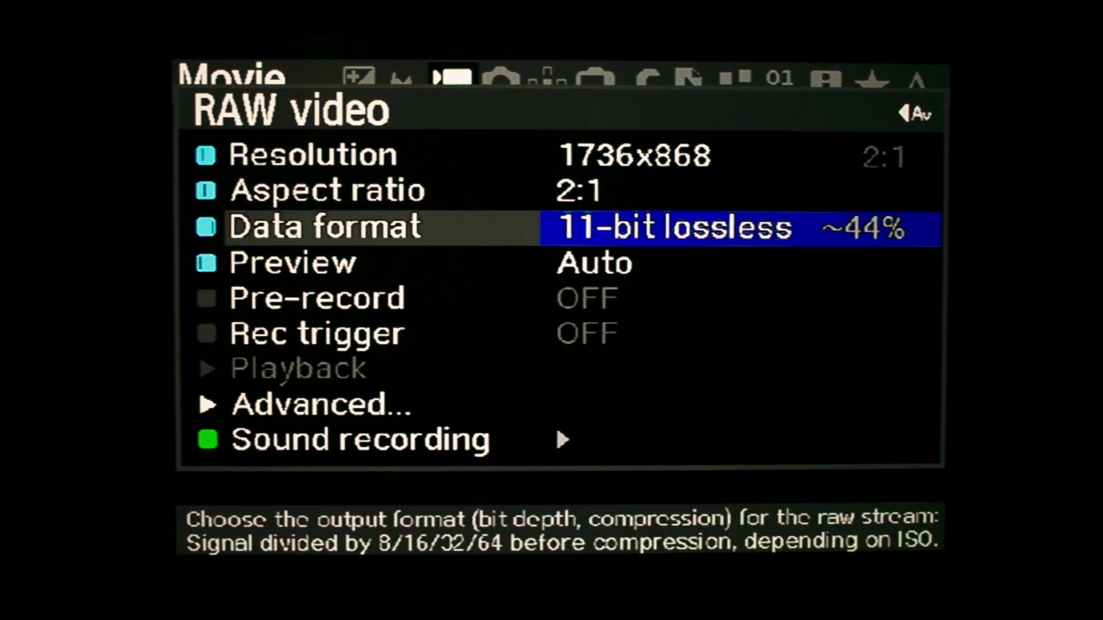
{"action": "key", "text": "Return"}
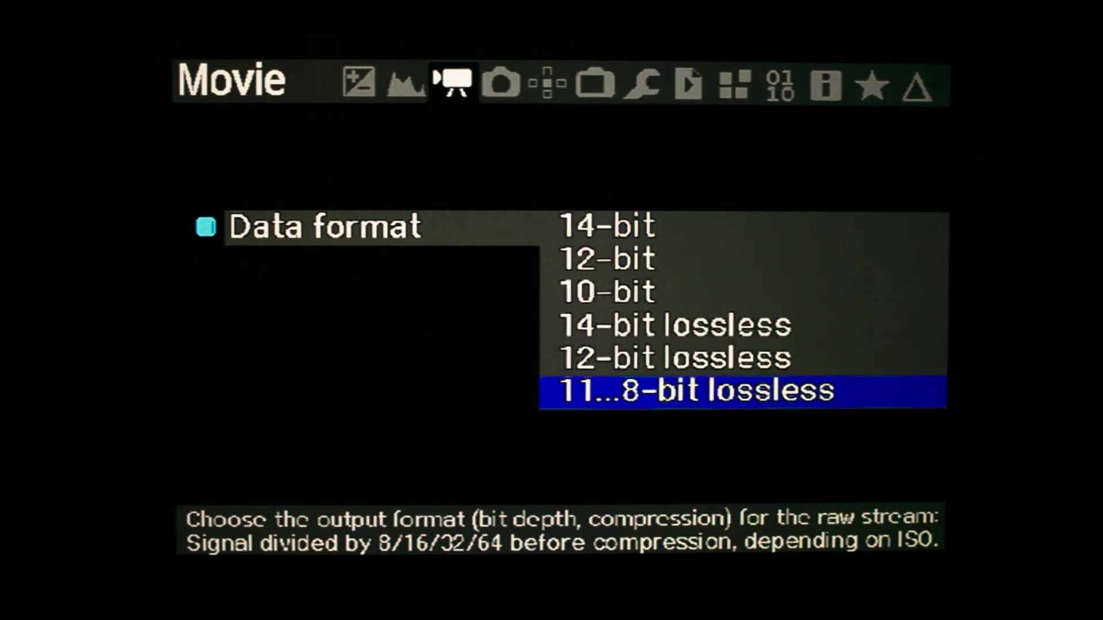
{"action": "key", "text": "Return"}
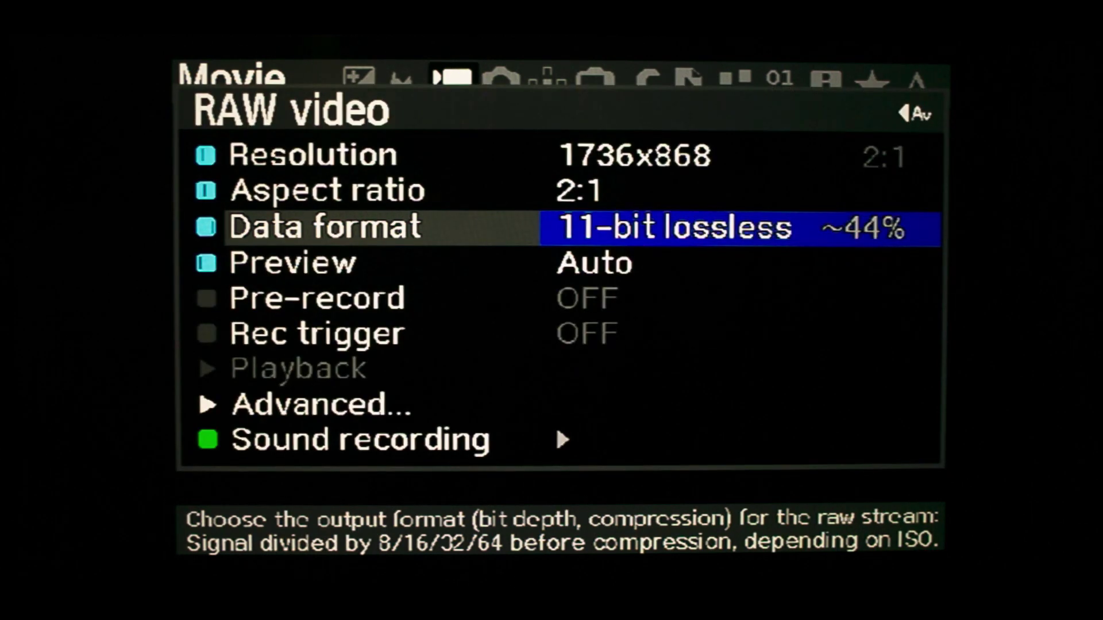
Look over the Sound recording settings and close the RAW video submenu
{"action": "key", "text": "Down"}
{"action": "key", "text": "Down"}
{"action": "key", "text": "Down"}
{"action": "key", "text": "Down"}
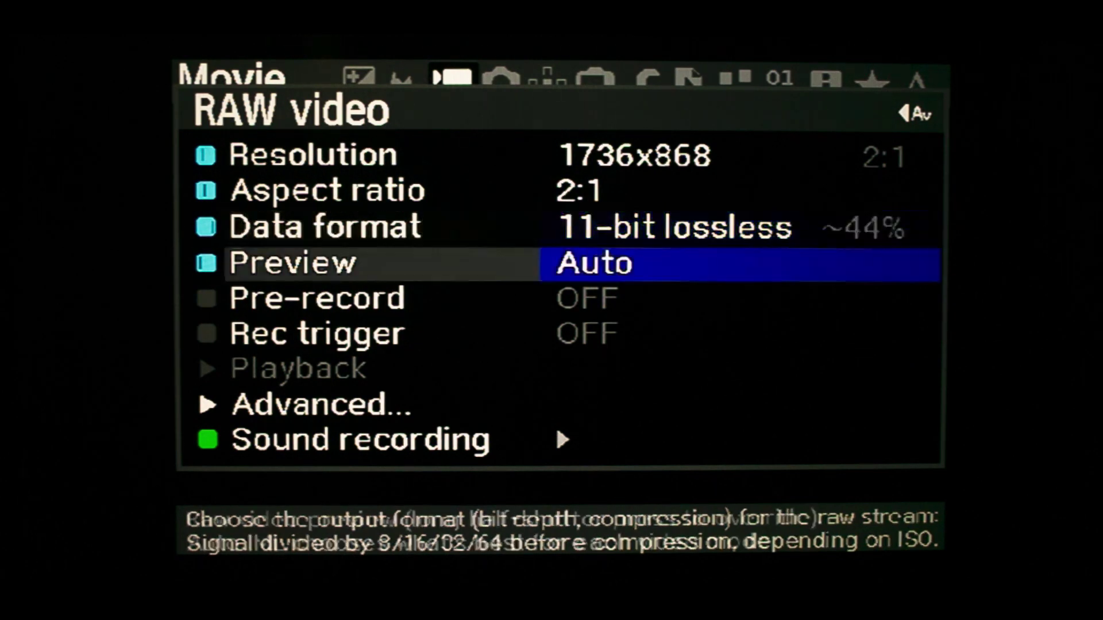
{"action": "key", "text": "Down"}
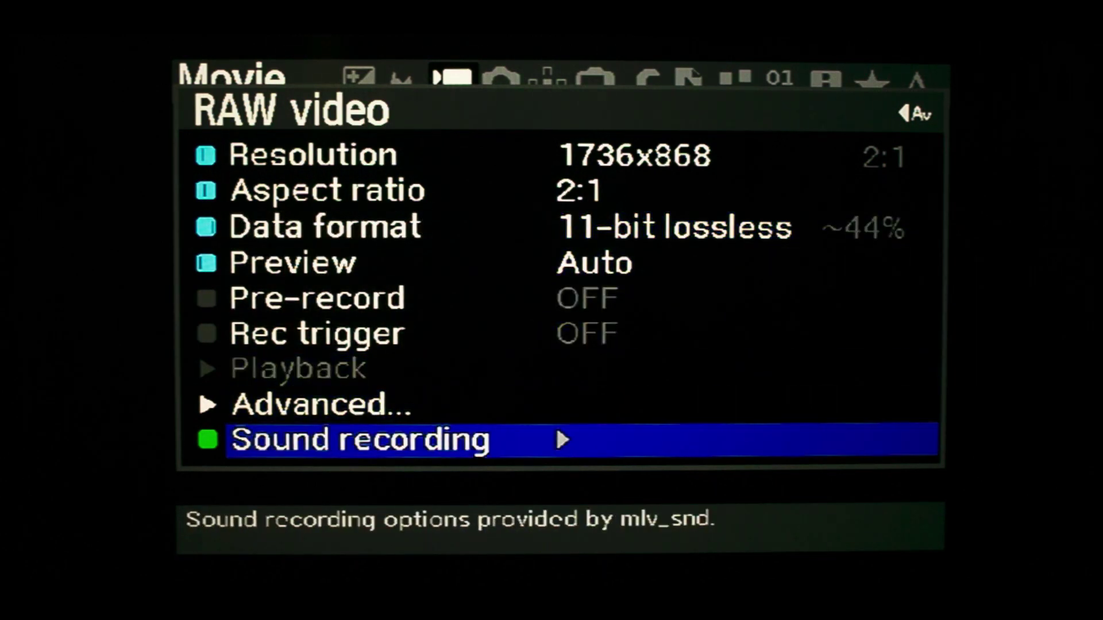
{"action": "key", "text": "Return"}
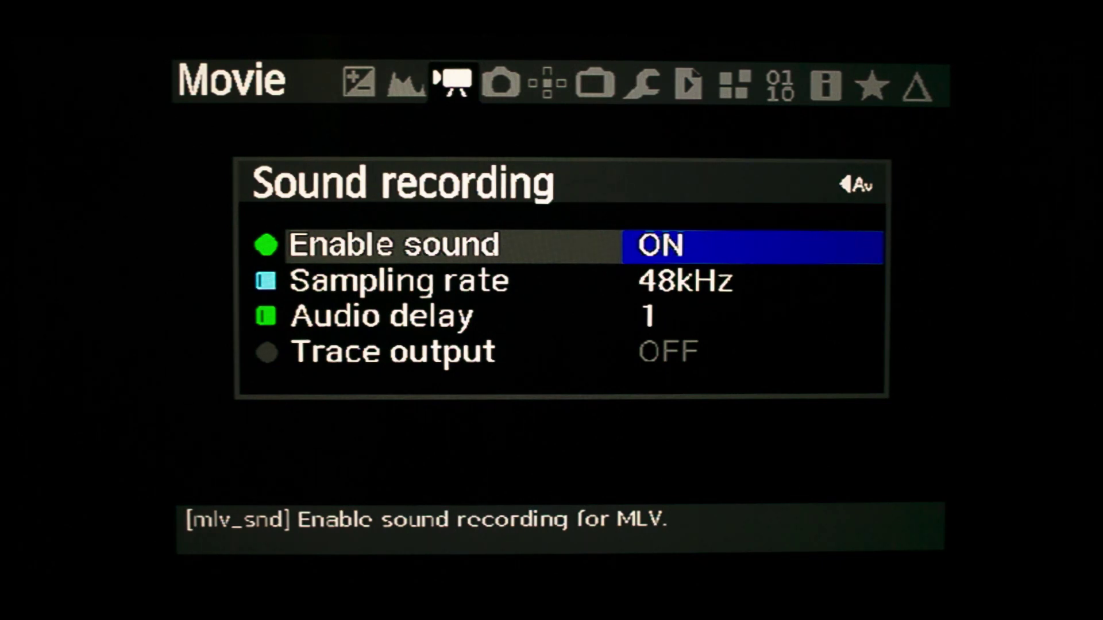
{"action": "key", "text": "Escape"}
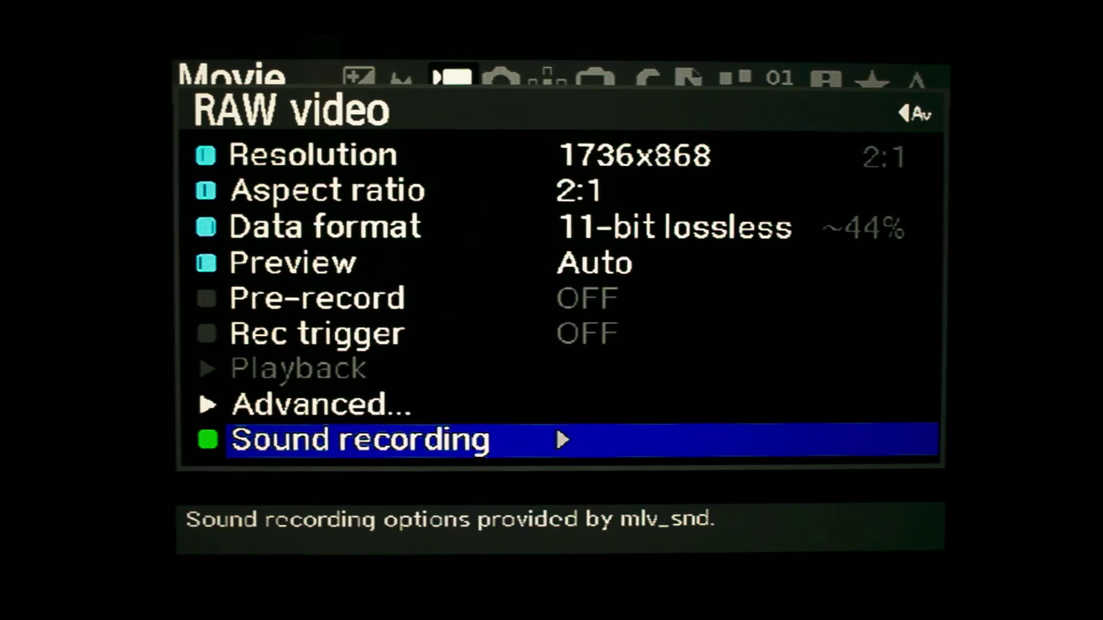
{"action": "key", "text": "Return"}
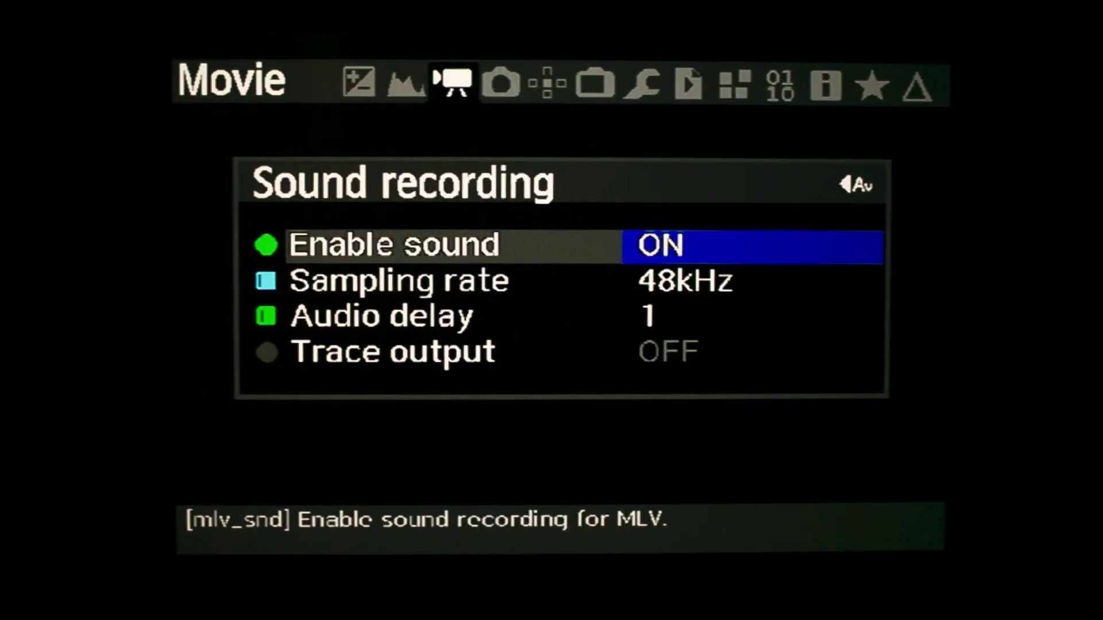
{"action": "key", "text": "Escape"}
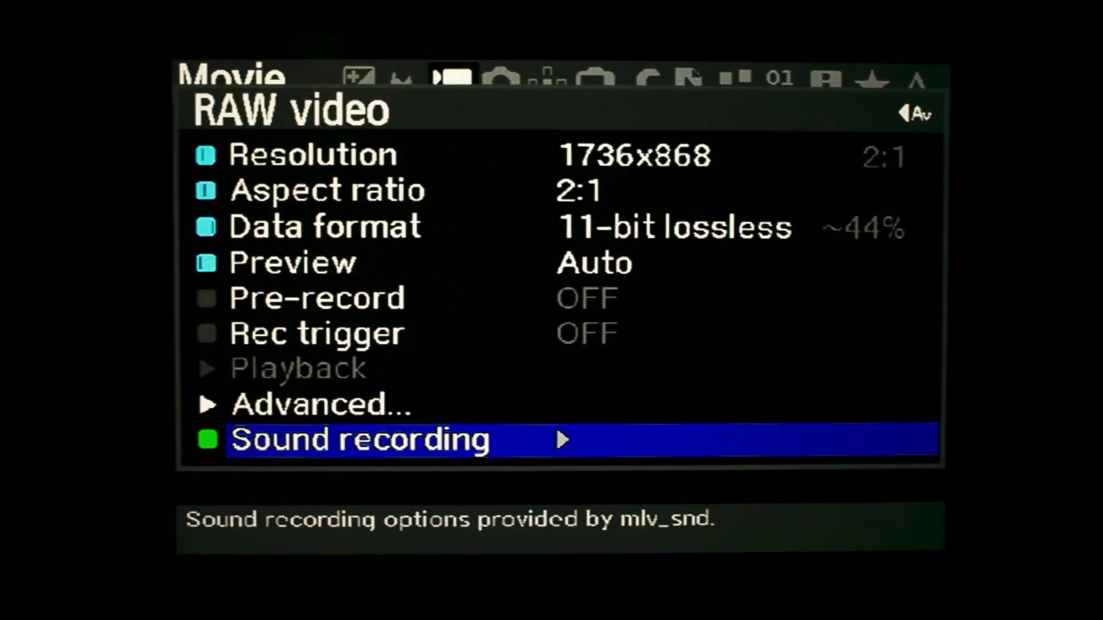
{"action": "key", "text": "Escape"}
{"action": "key", "text": "Right"}
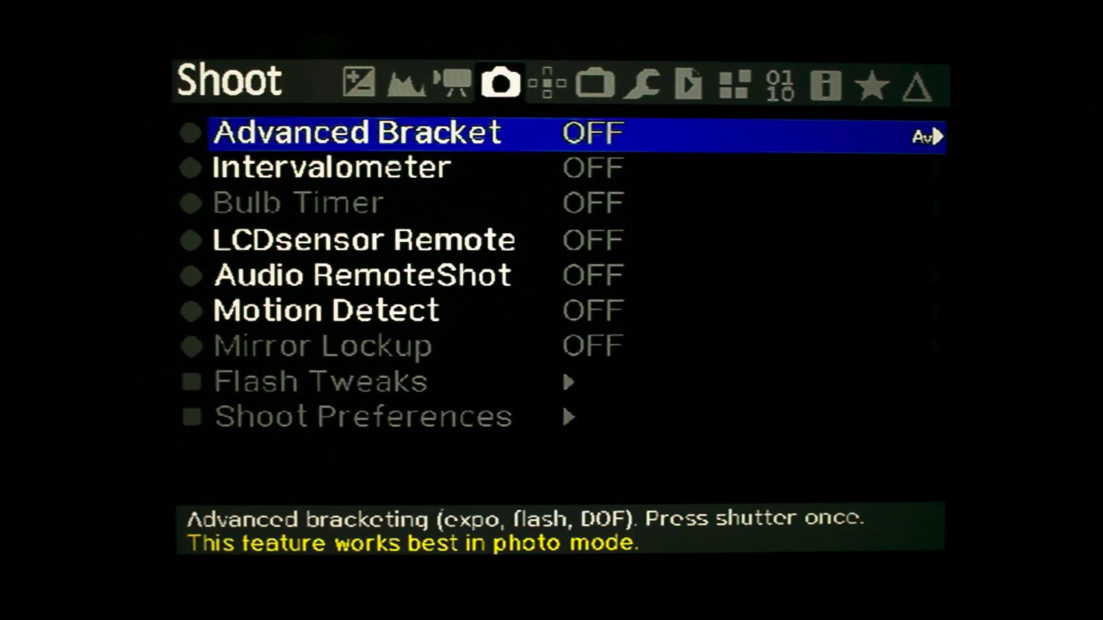
On the Display tab, keep DIGIC peaking at Slightly sharper and LV saturation at High
{"action": "key", "text": "Right"}
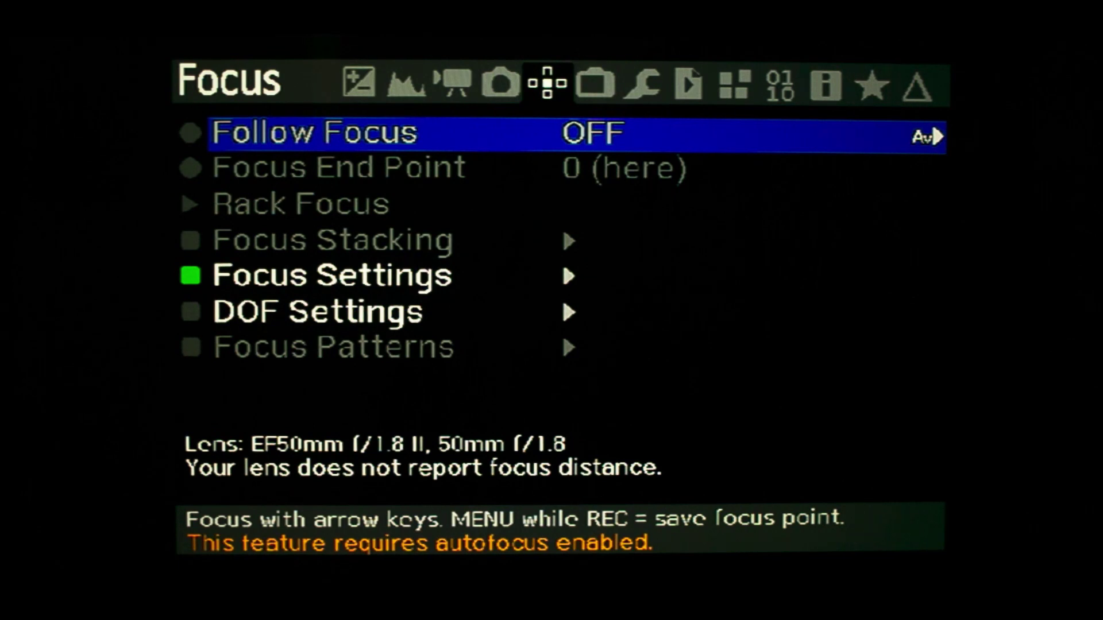
{"action": "key", "text": "Right"}
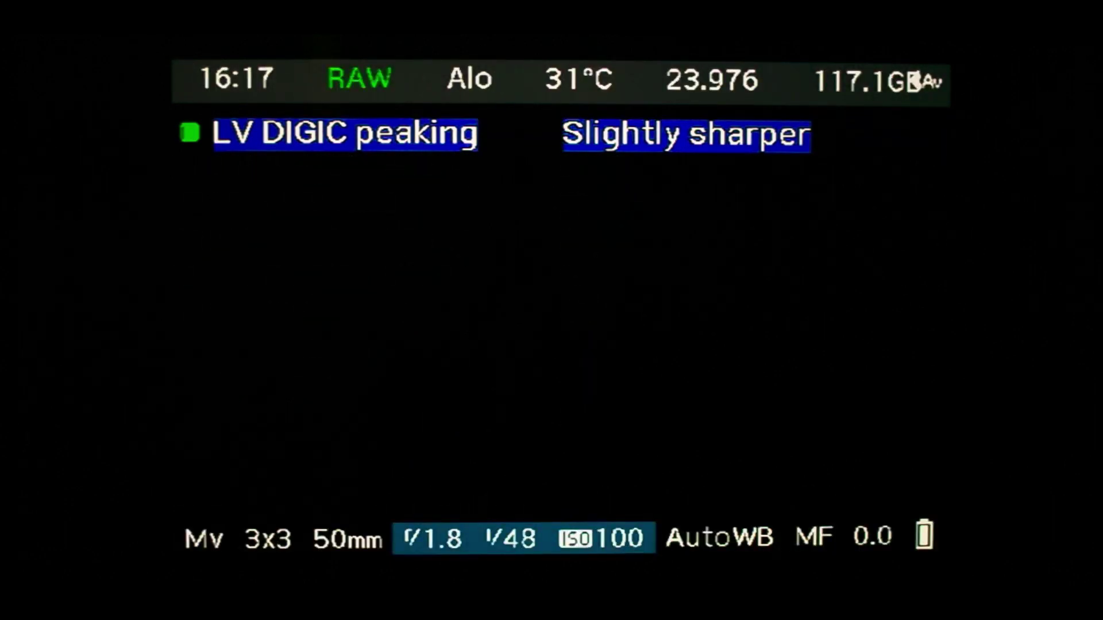
{"action": "key", "text": "Right"}
{"action": "key", "text": "Right"}
{"action": "key", "text": "Right"}
{"action": "key", "text": "Right"}
{"action": "key", "text": "Right"}
{"action": "key", "text": "Left"}
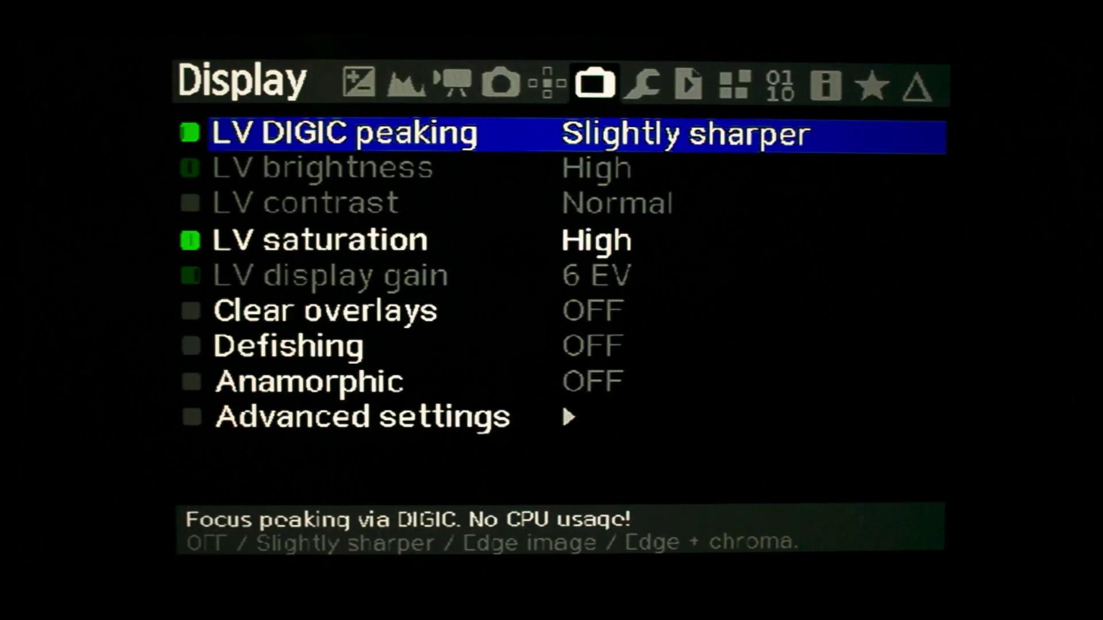
{"action": "key", "text": "Down"}
{"action": "key", "text": "Down"}
{"action": "key", "text": "Down"}
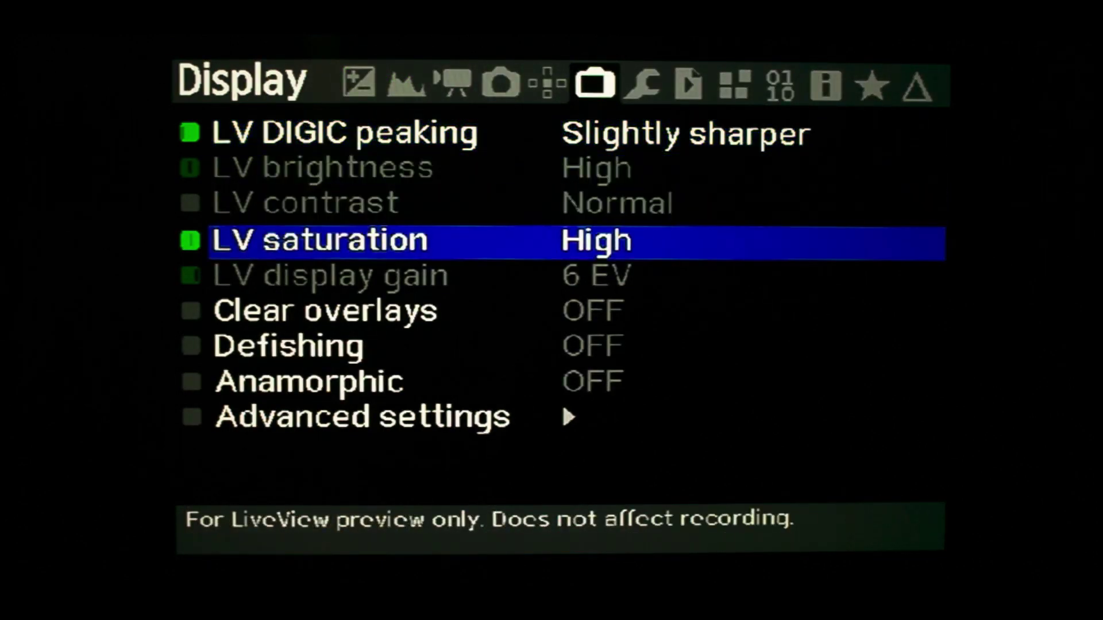
{"action": "key", "text": "Right"}
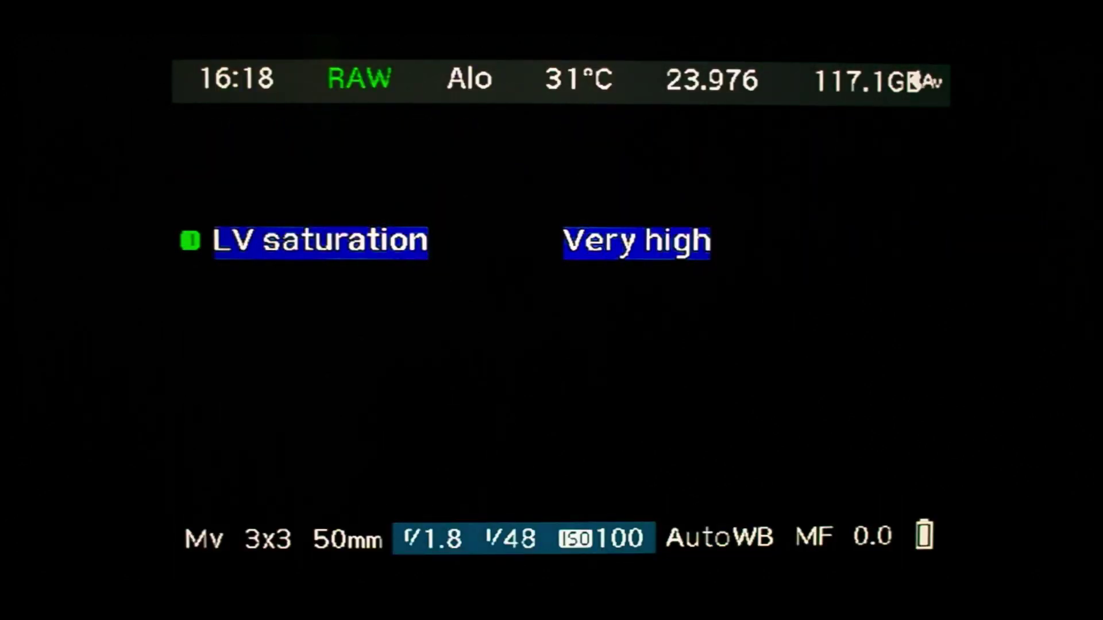
{"action": "key", "text": "Left"}
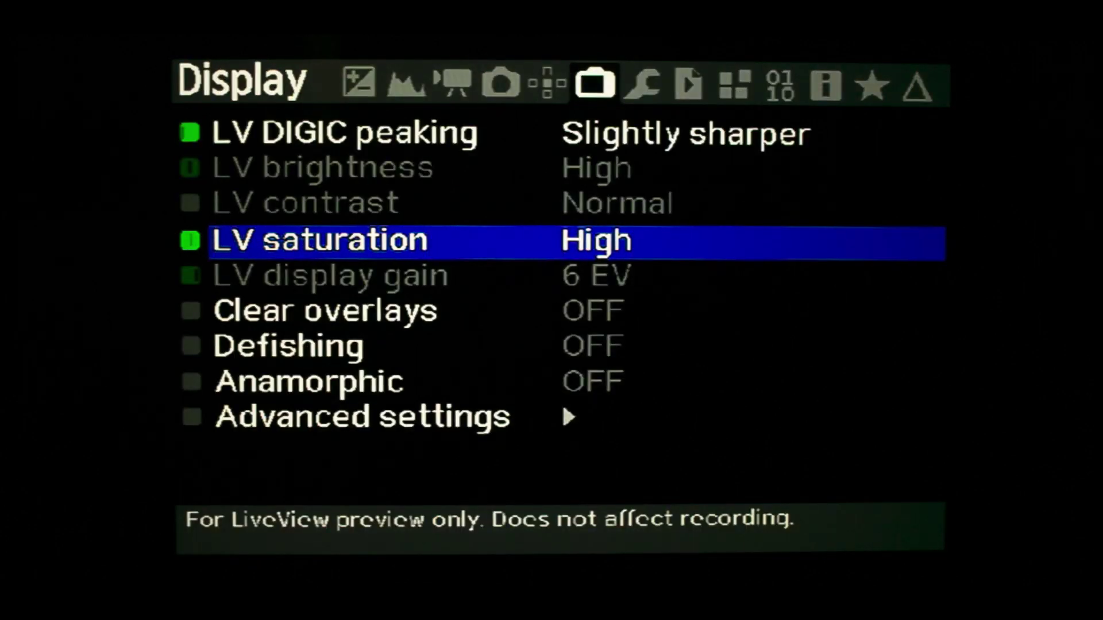
Set Screen Layout in advanced display settings to 16:10 HDMI,t/b
{"action": "key", "text": "Down"}
{"action": "key", "text": "Down"}
{"action": "key", "text": "Down"}
{"action": "key", "text": "Down"}
{"action": "key", "text": "Down"}
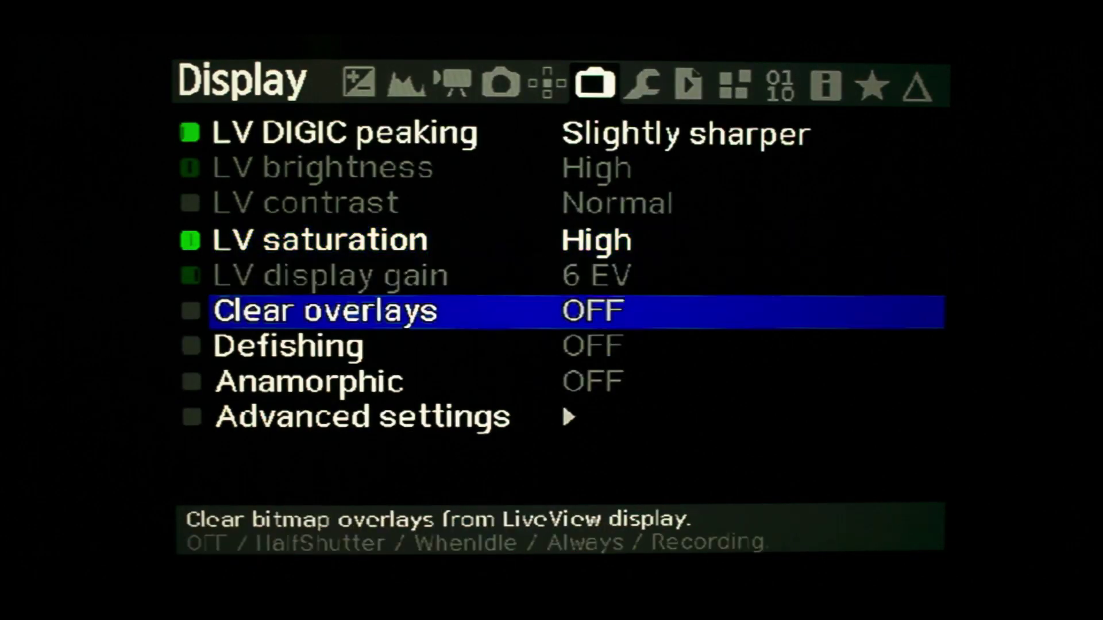
{"action": "key", "text": "Return"}
{"action": "key", "text": "Right"}
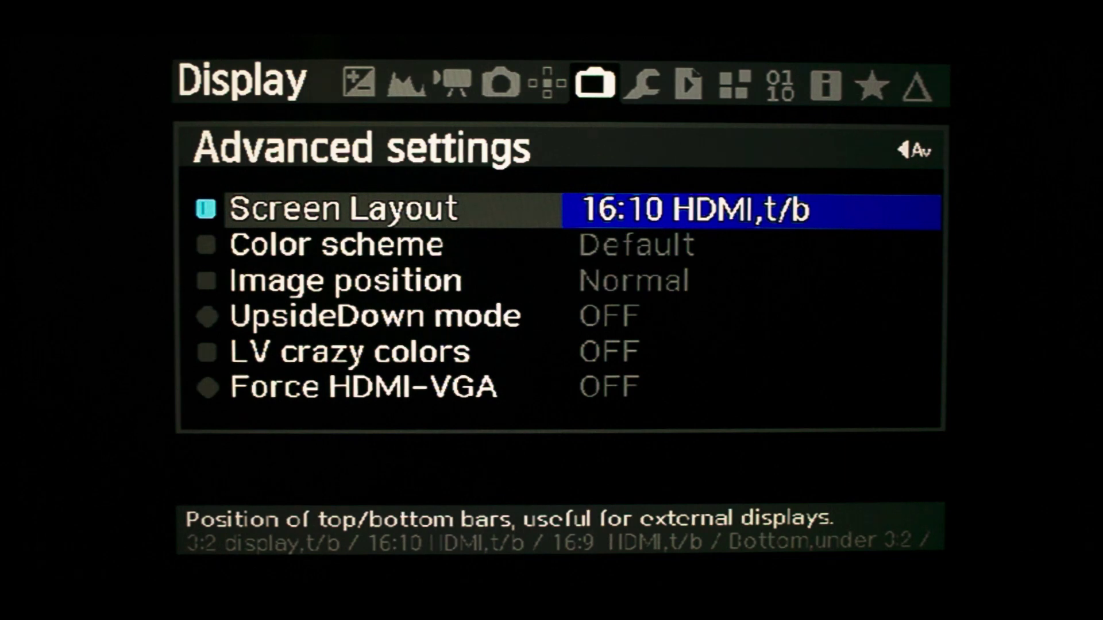
{"action": "key", "text": "Escape"}
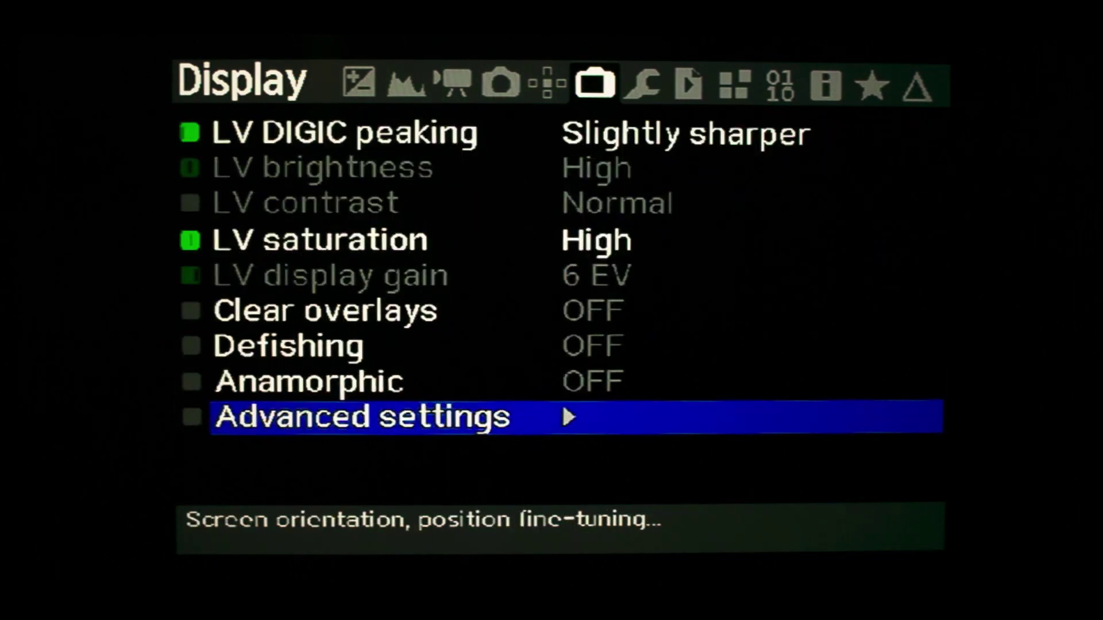
On the Prefs tab, review LiveView zoom tweaks including the Zoom x10 option
{"action": "key", "text": "Right"}
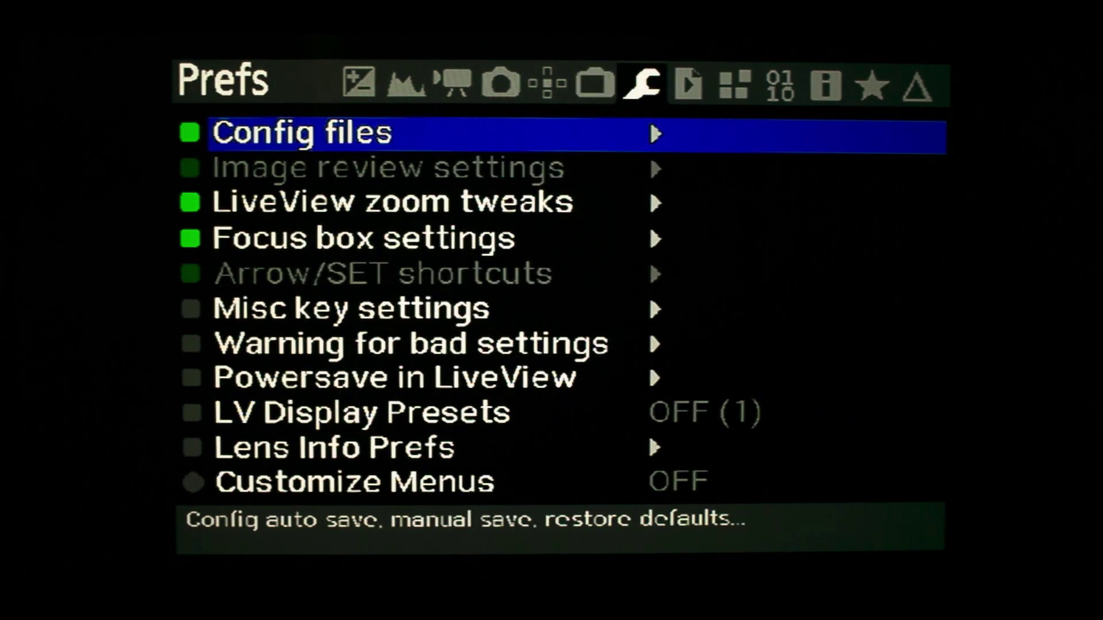
{"action": "key", "text": "Down"}
{"action": "key", "text": "Down"}
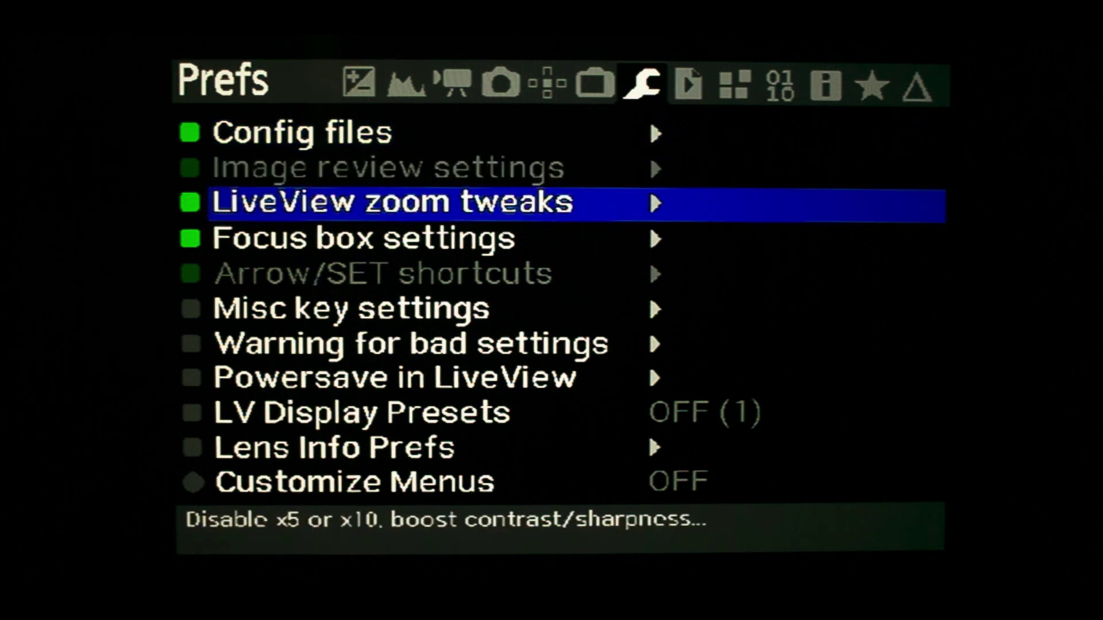
{"action": "key", "text": "Return"}
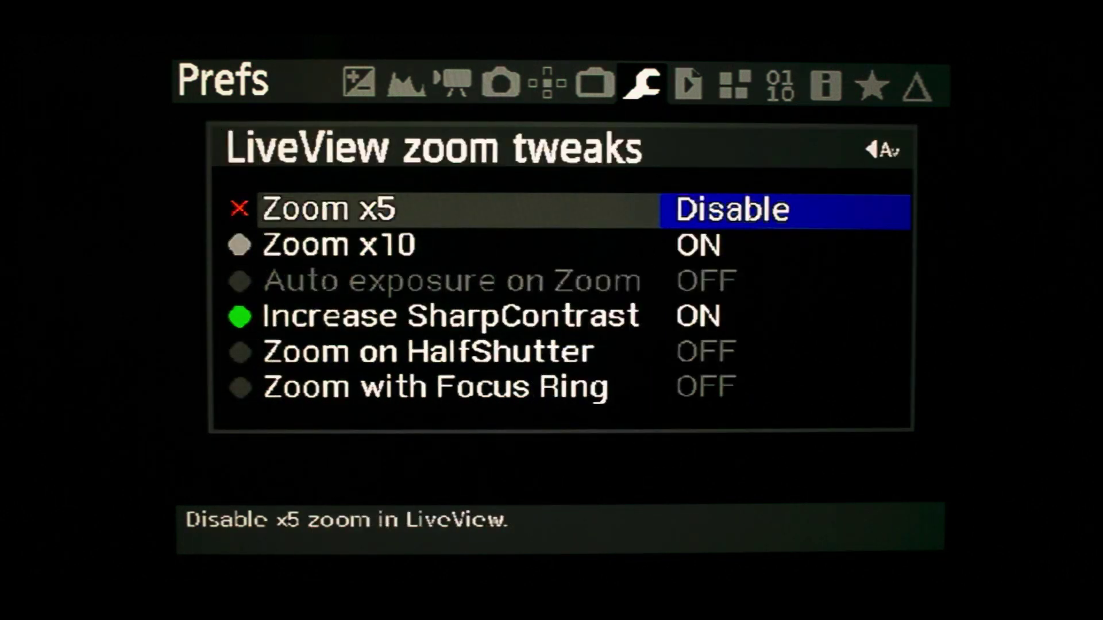
{"action": "key", "text": "Down"}
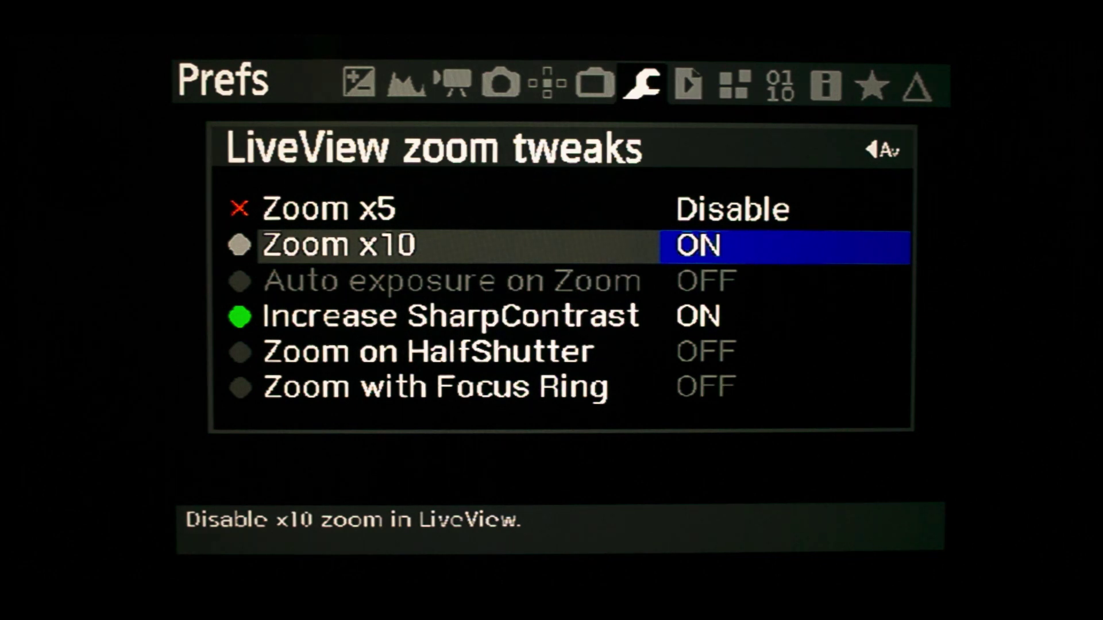
{"action": "key", "text": "Escape"}
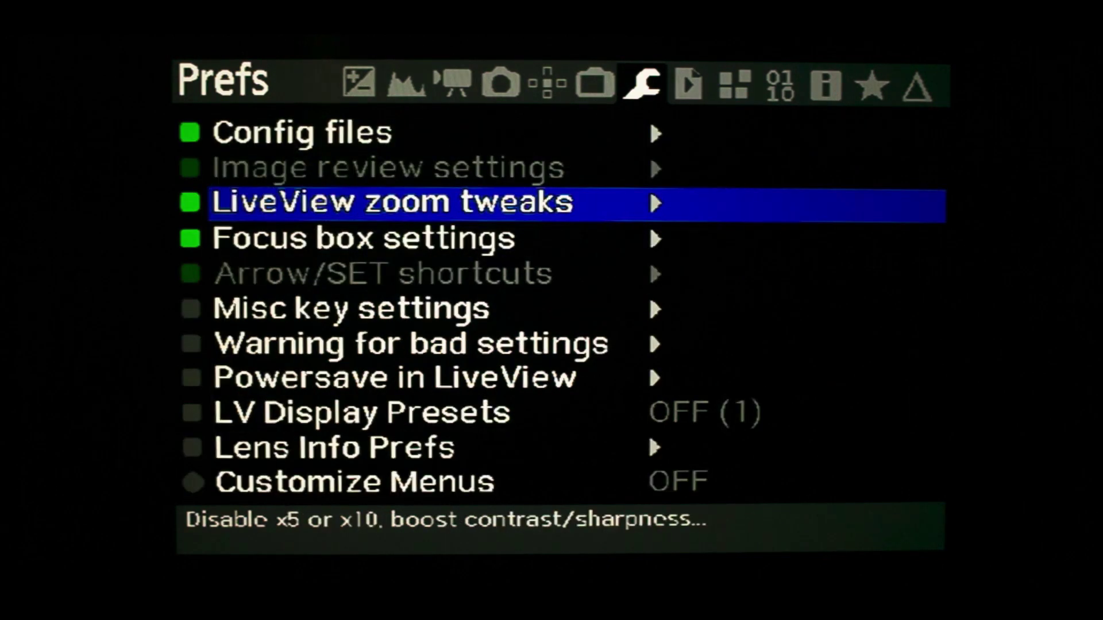
Review the Focus box settings, with speed at Fast
{"action": "key", "text": "Down"}
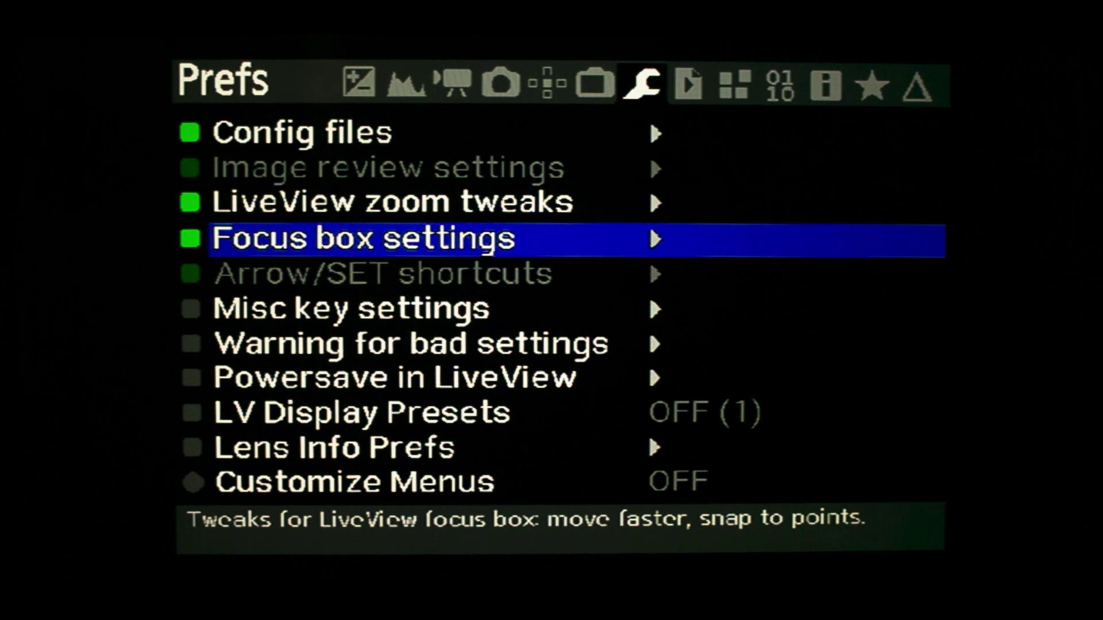
{"action": "key", "text": "Return"}
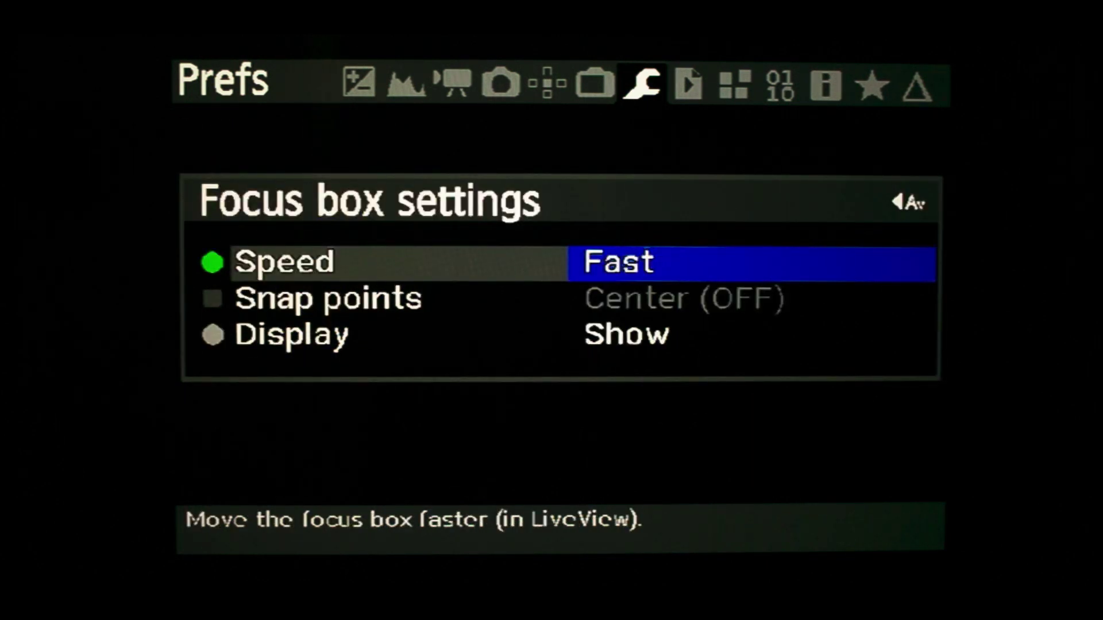
{"action": "key", "text": "Escape"}
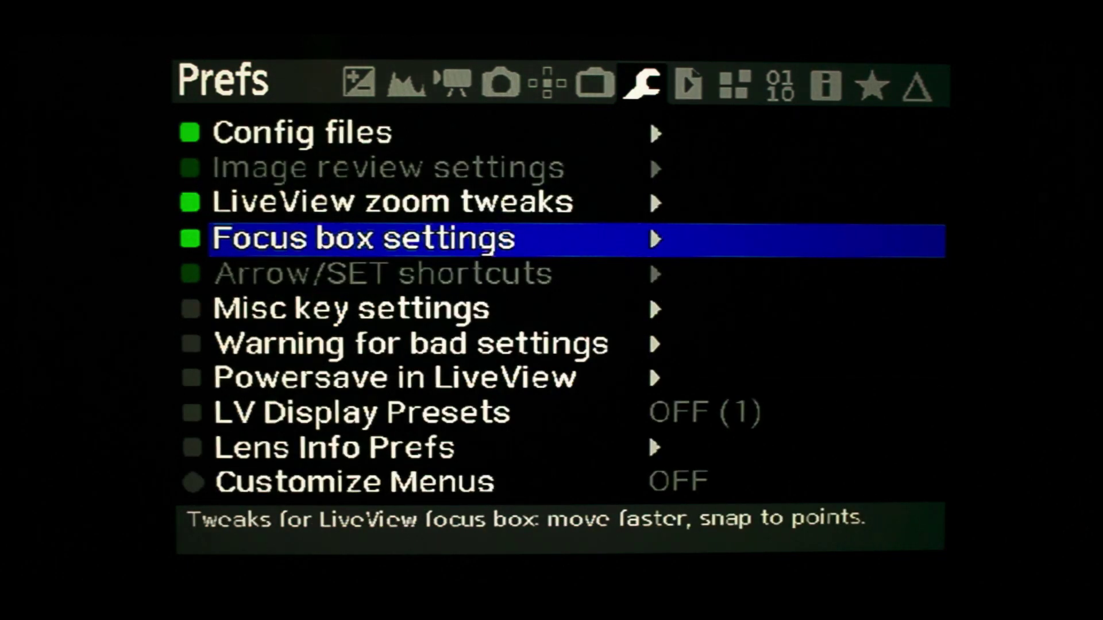
{"action": "key", "text": "Right"}
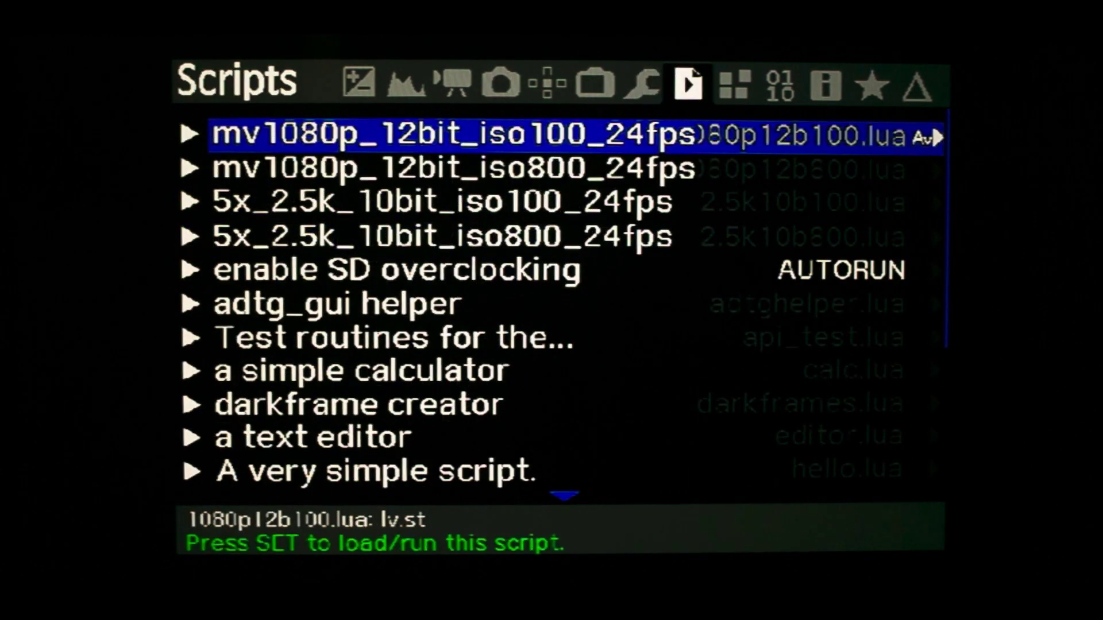
Scroll the Scripts list through 1080p ISO 800, 5x 2.5k ISO 100 and SD overclocking
{"action": "key", "text": "Down"}
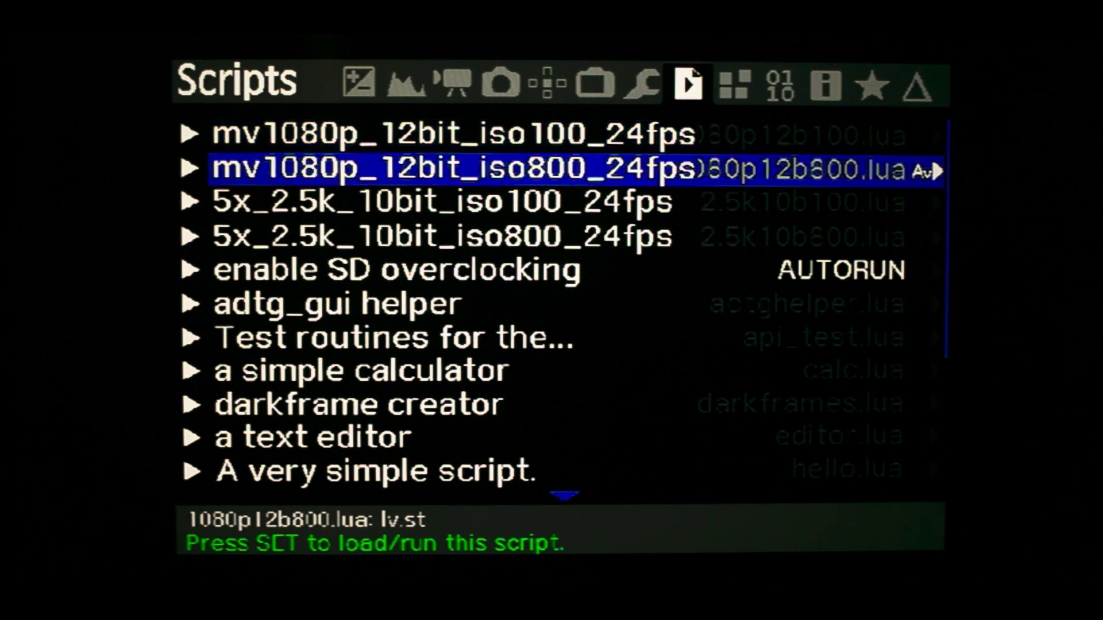
{"action": "key", "text": "Down"}
{"action": "key", "text": "Down"}
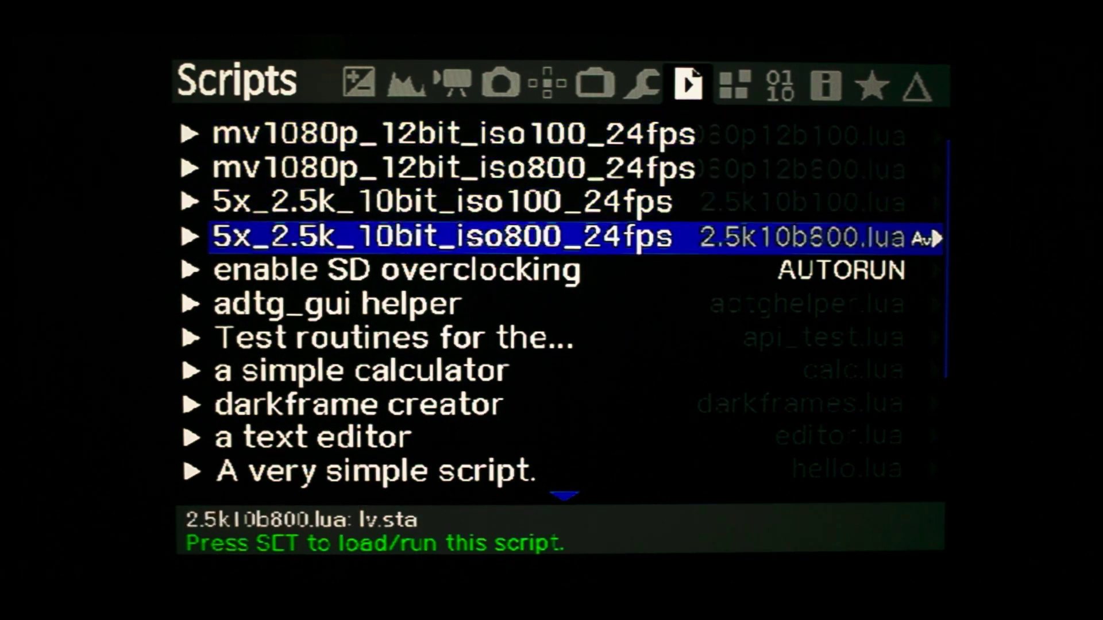
{"action": "key", "text": "Down"}
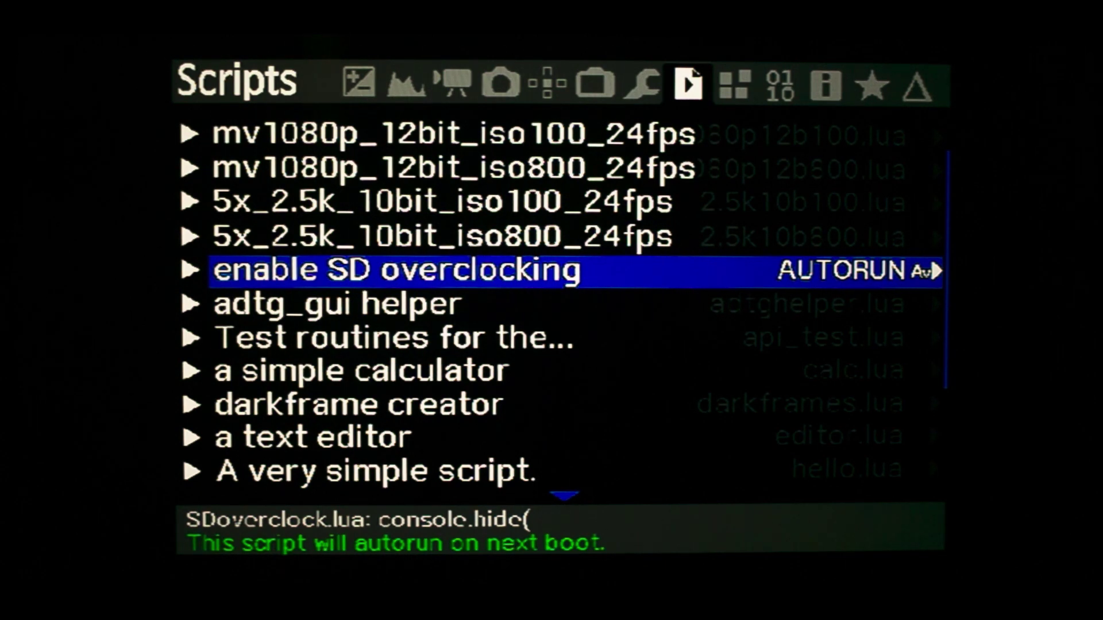
Step past Modules, Debug and Help to the Recent tab listing ISO 100 and 23.976 FPS
{"action": "key", "text": "Right"}
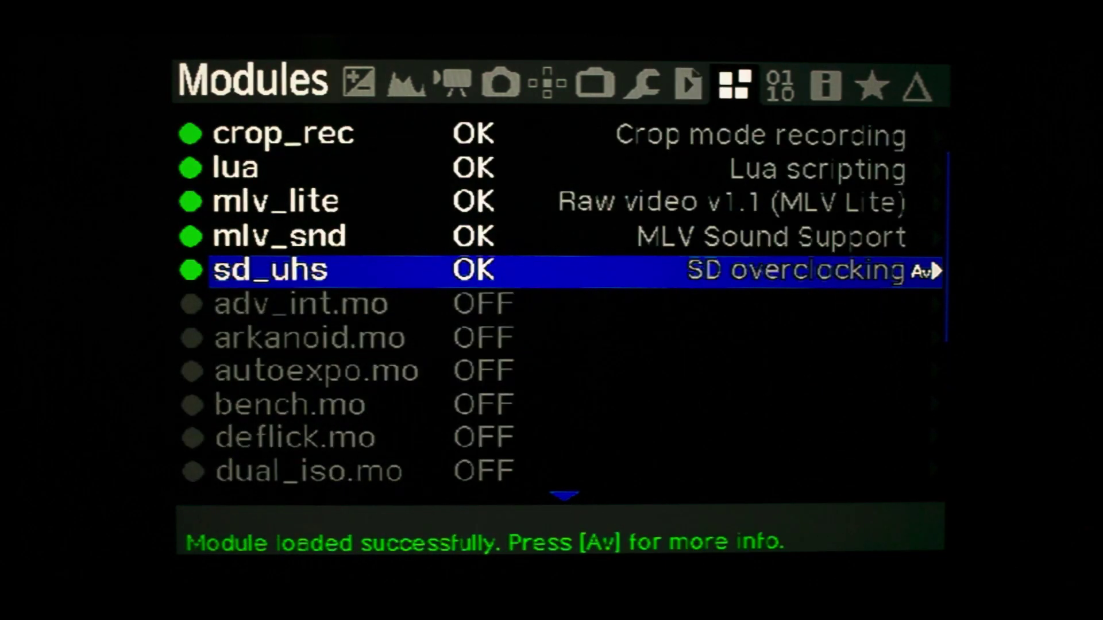
{"action": "key", "text": "Right"}
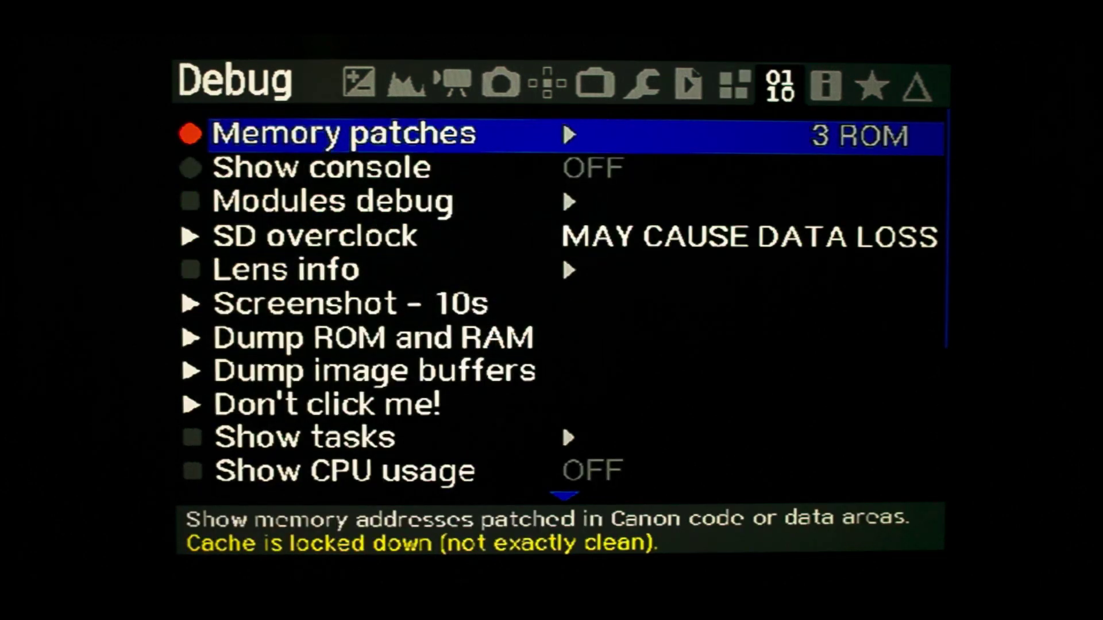
{"action": "key", "text": "Right"}
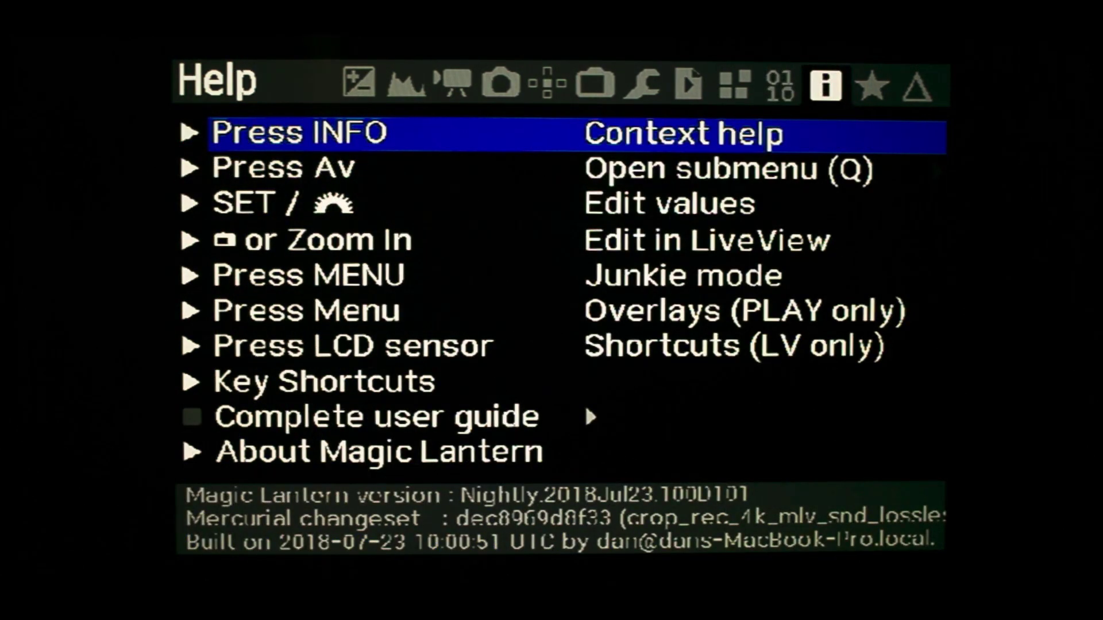
{"action": "key", "text": "Right"}
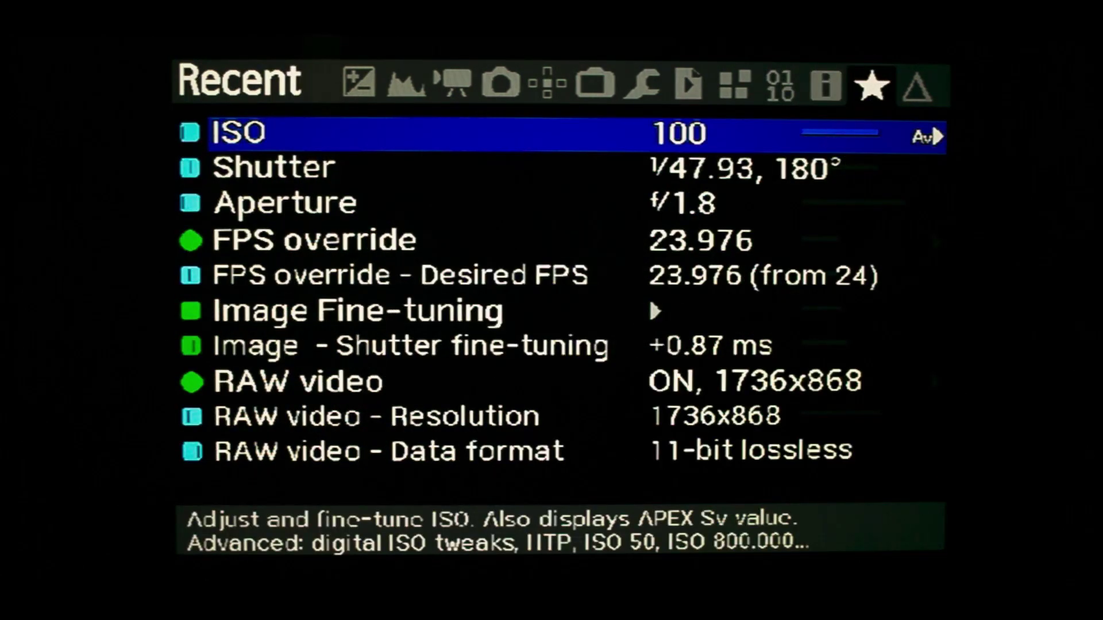